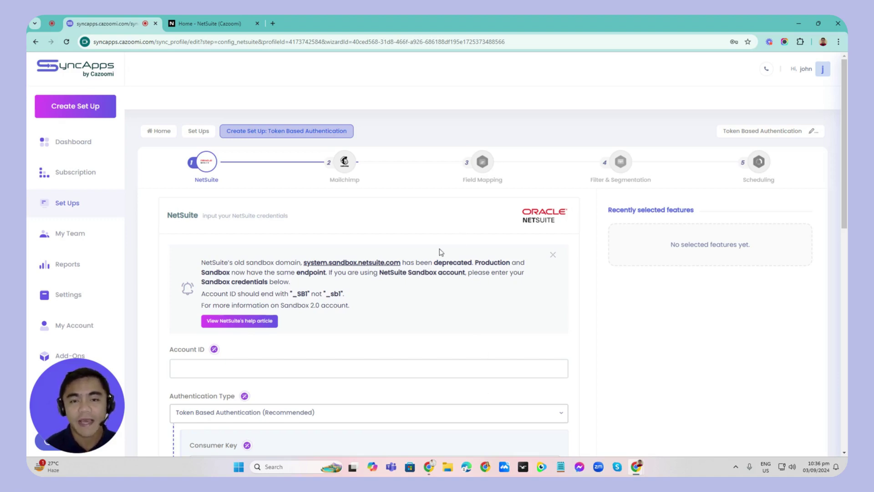
Review the NetSuite credential fields required for Token Based Authentication in the SyncApps setup form
scroll(441, 252, "down", 1)
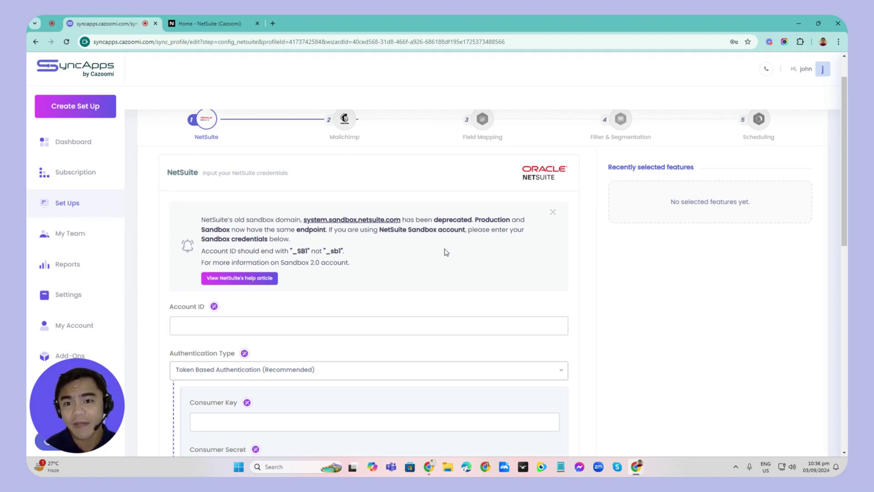
scroll(446, 252, "up", 1)
scroll(446, 262, "down", 4)
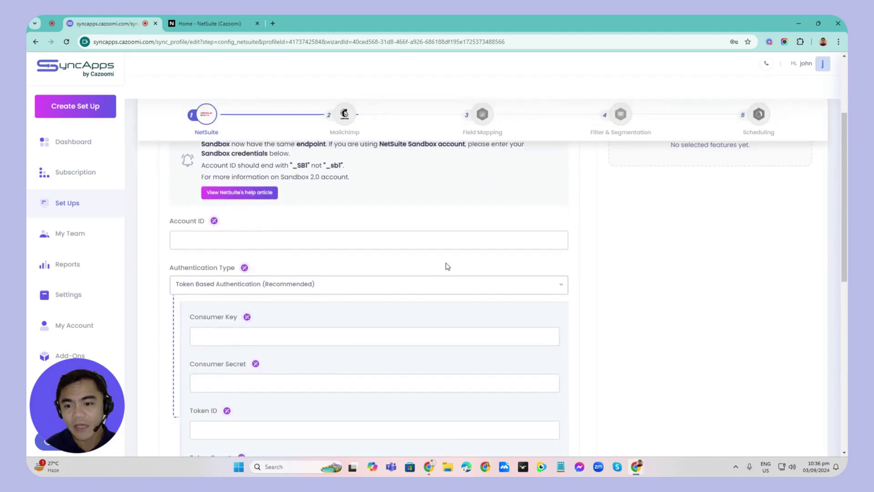
scroll(358, 268, "up", 1)
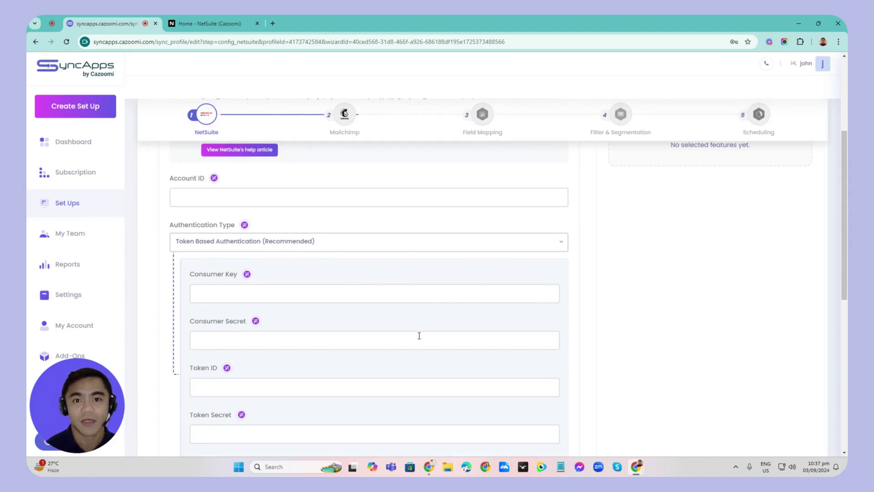
Switch to NetSuite and open the SuiteCloud section of the company's Enable Features page
left_click(223, 24)
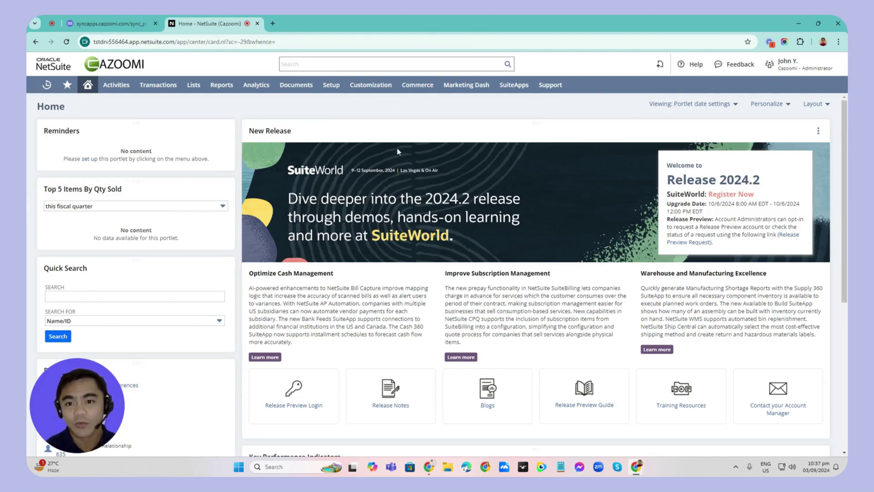
mouse_move(337, 94)
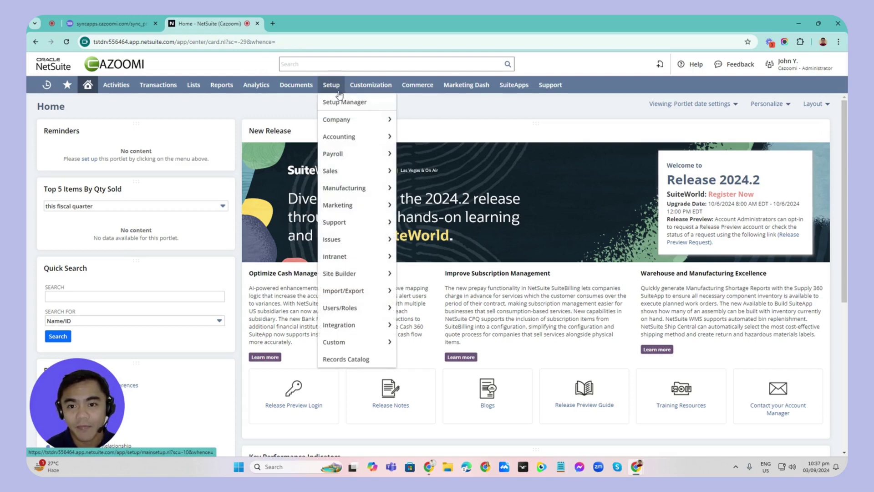
mouse_move(349, 121)
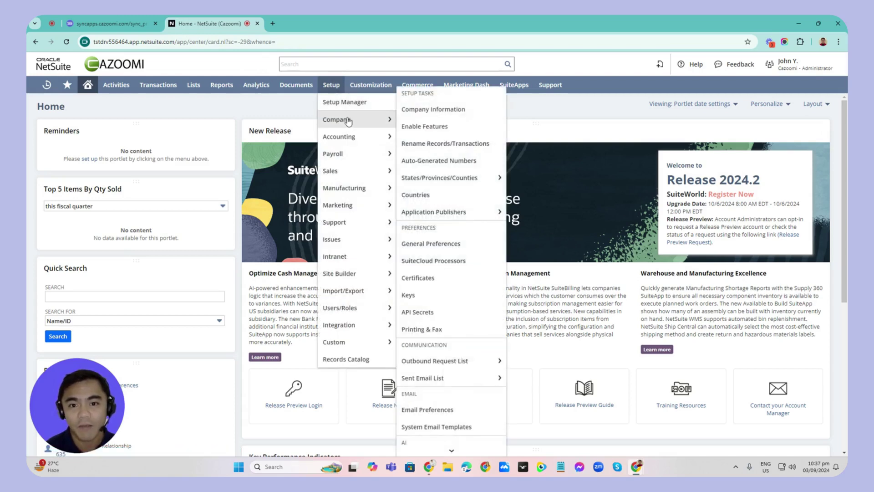
left_click(426, 131)
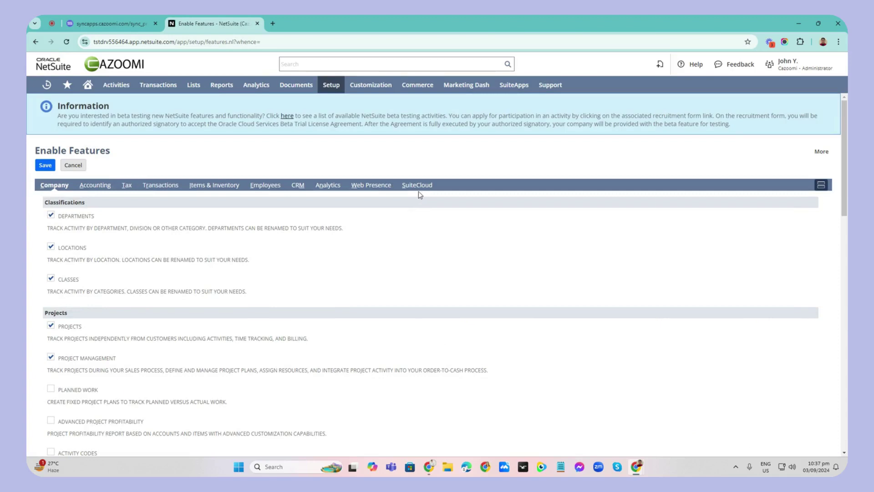
left_click(415, 187)
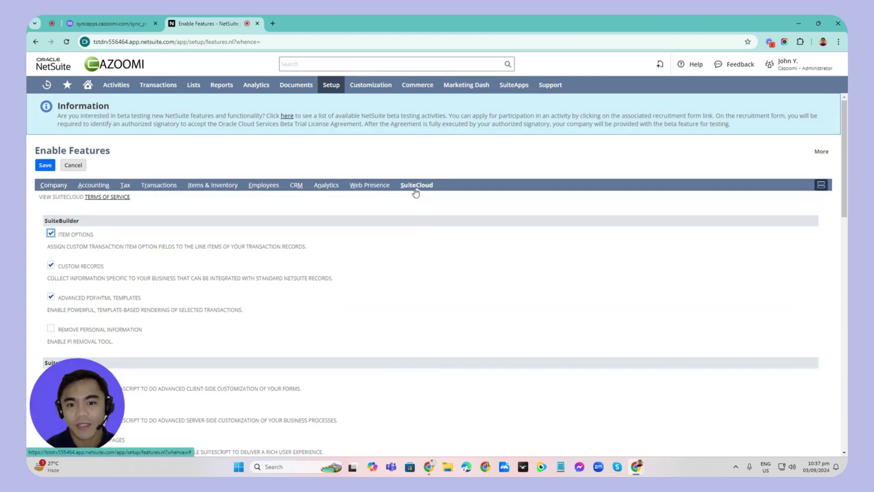
Check that Token-Based Authentication is enabled under Manage Authentication and save the feature settings
scroll(411, 274, "down", 1)
scroll(143, 367, "down", 2)
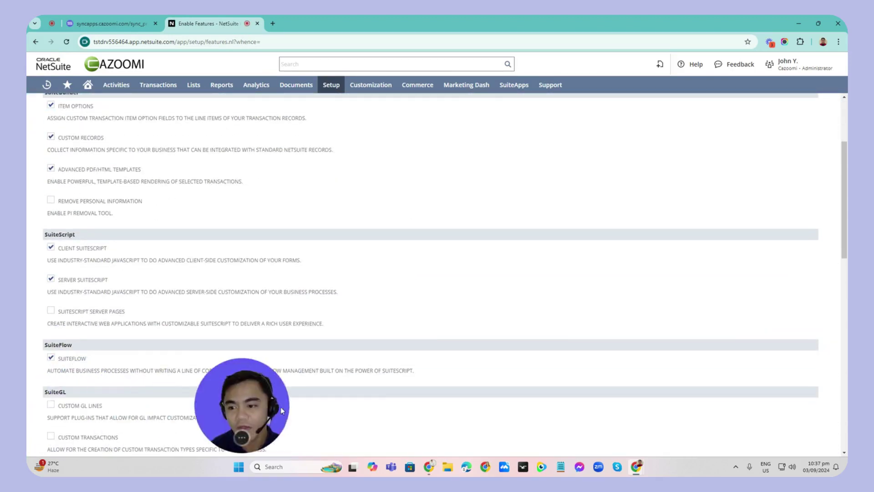
scroll(241, 365, "down", 1)
scroll(241, 365, "down", 7)
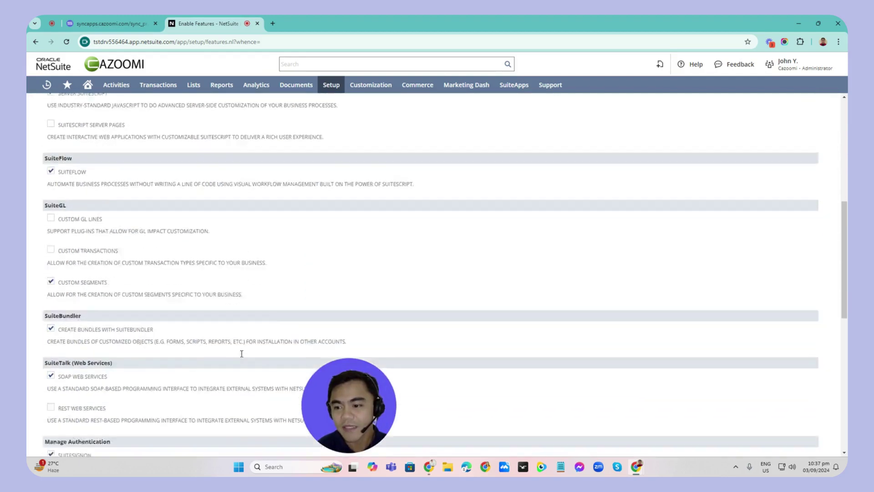
scroll(243, 342, "down", 1)
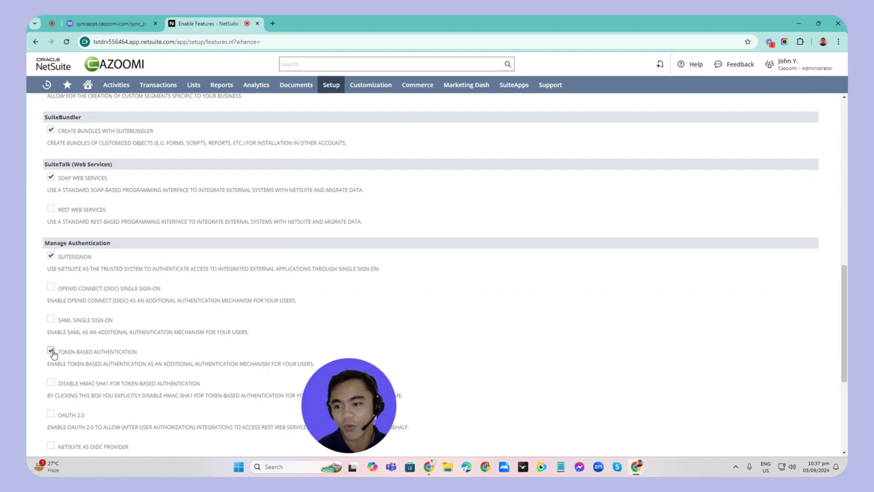
scroll(122, 340, "up", 15)
left_click(47, 166)
left_click_drag(334, 424, 62, 426)
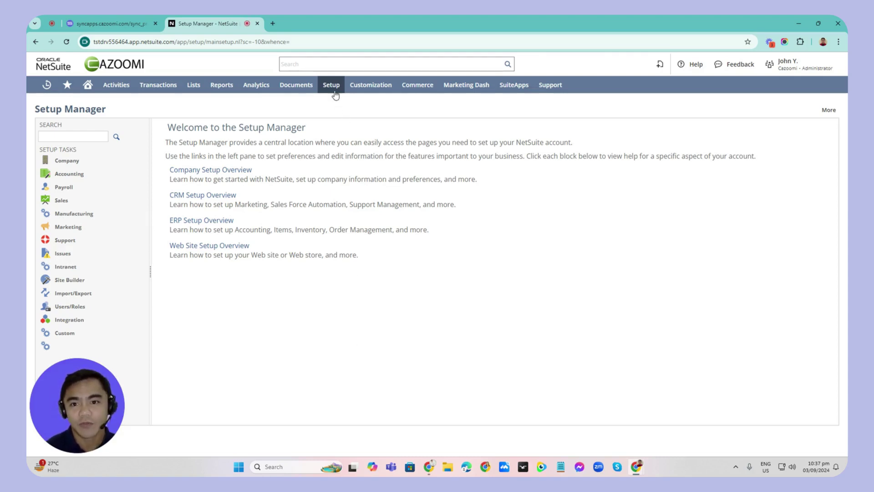
Start a new integration record and name it SyncApps 4.0
mouse_move(336, 94)
mouse_move(356, 331)
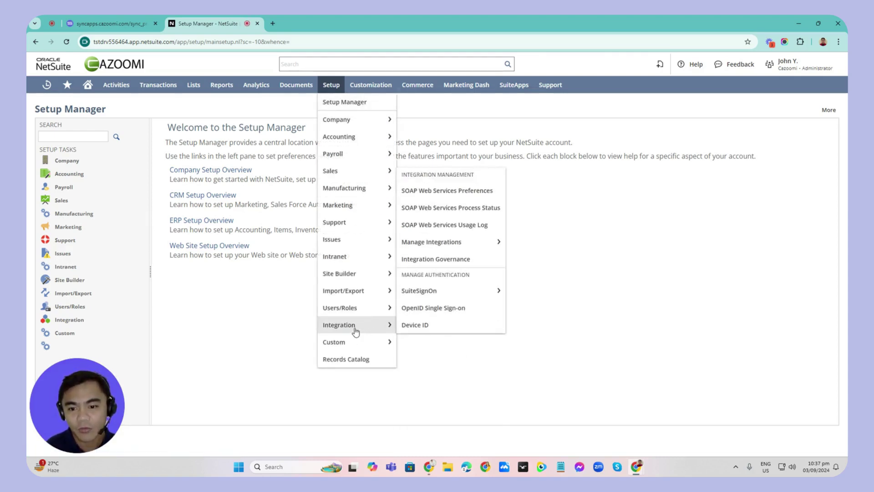
mouse_move(449, 248)
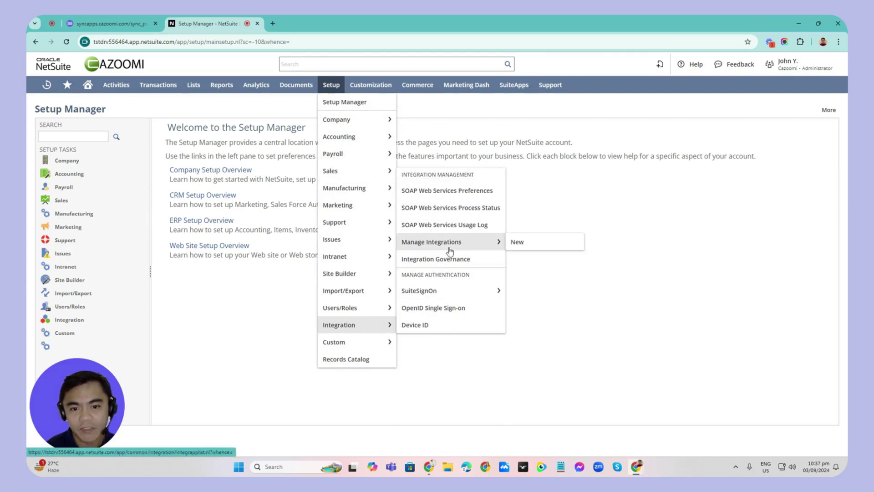
left_click(527, 245)
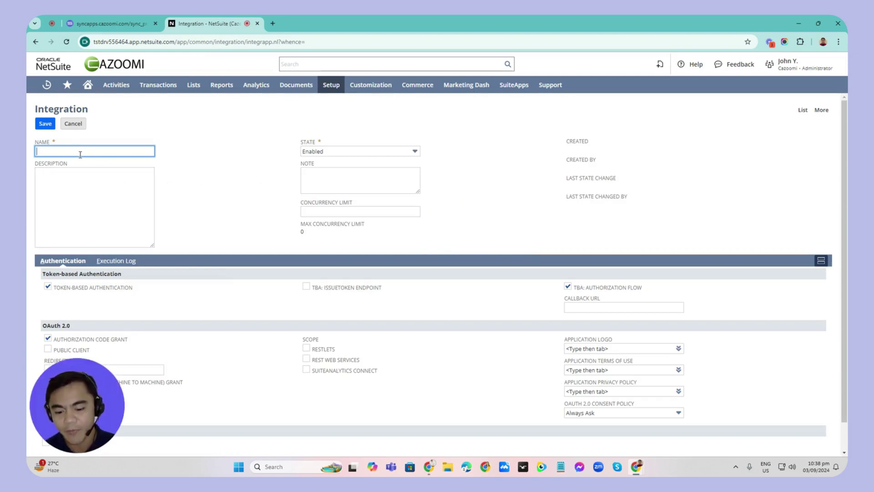
type("SyncApps 4.0")
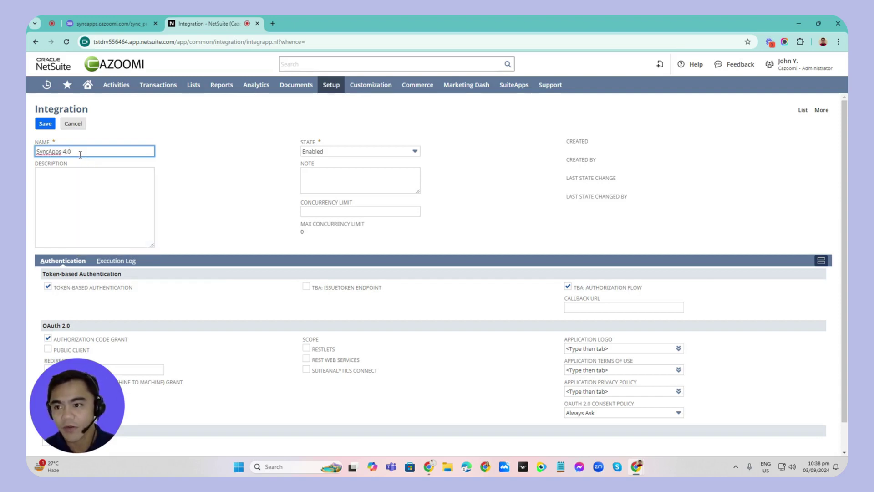
left_click(193, 194)
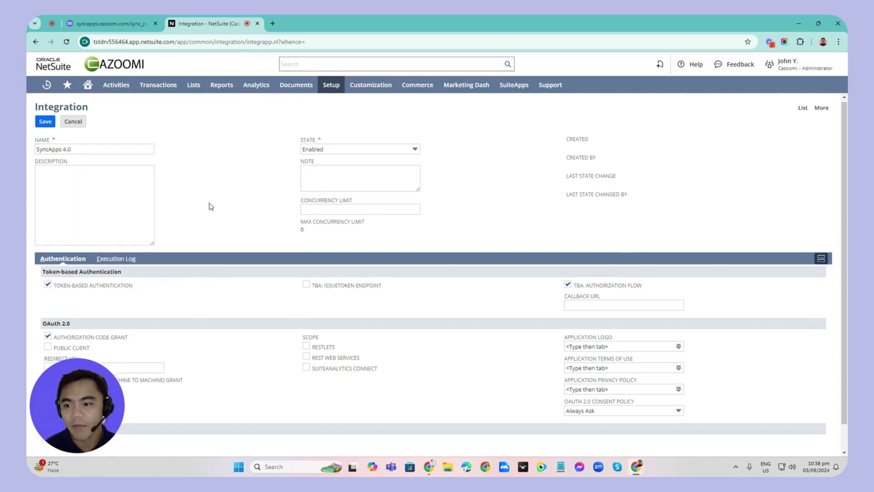
Disable Authorization Code Grant and TBA: Authorization Flow, enable TBA: IssueToken Endpoint and User Credentials, and save the integration
scroll(211, 206, "down", 1)
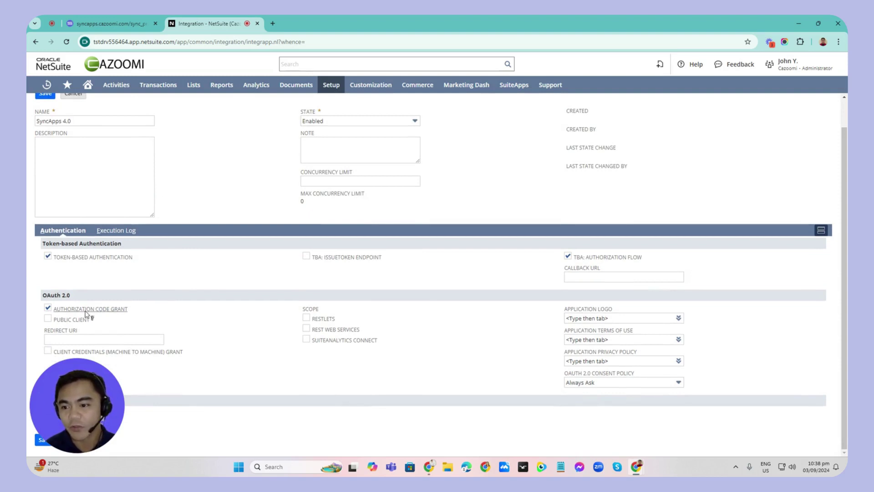
left_click(48, 307)
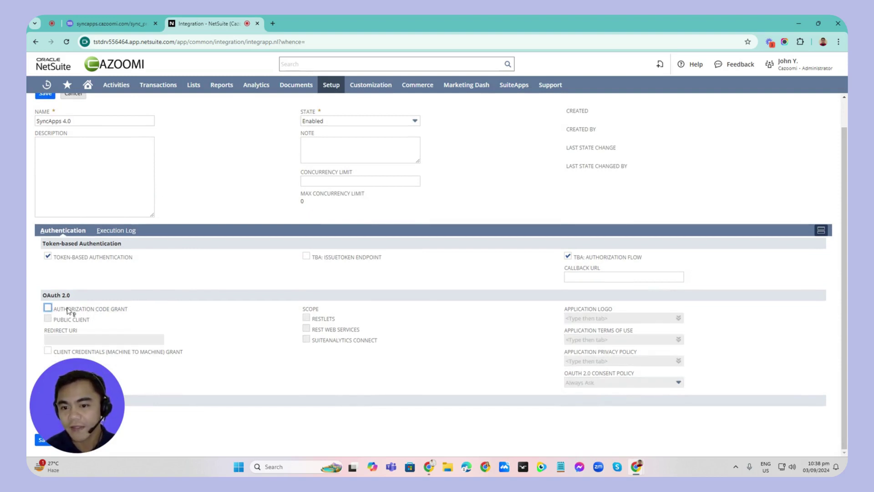
left_click(307, 257)
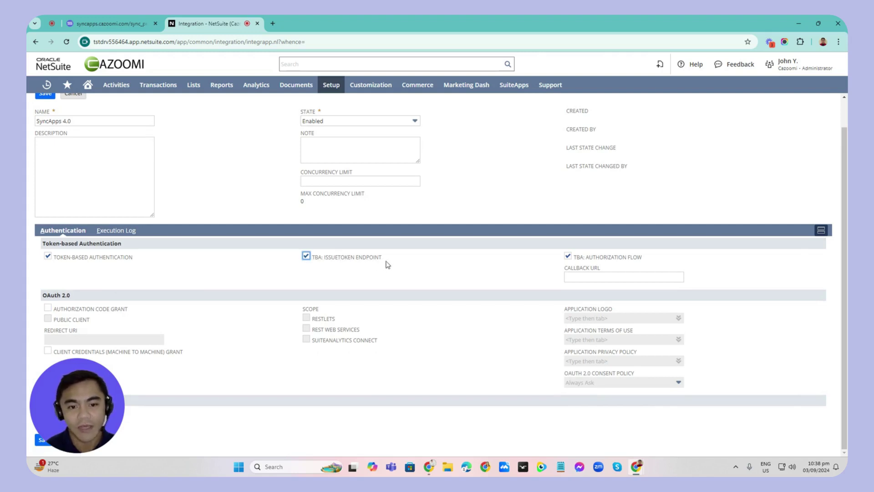
left_click(568, 257)
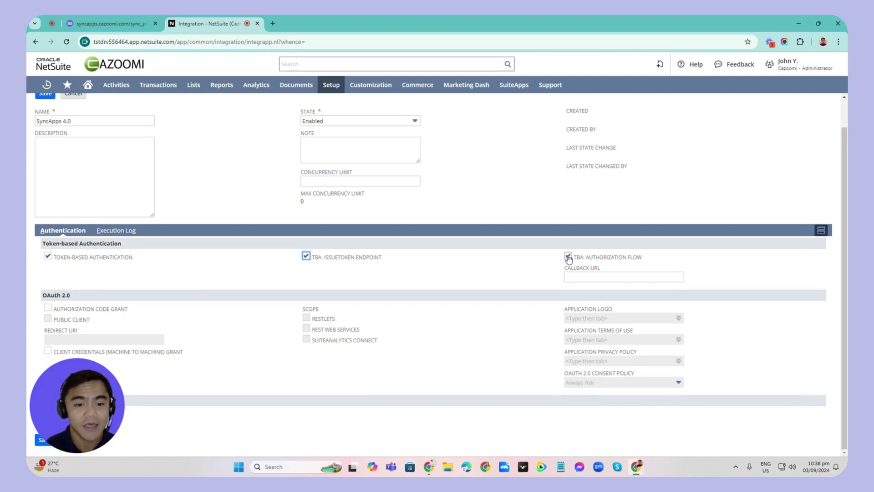
left_click(568, 257)
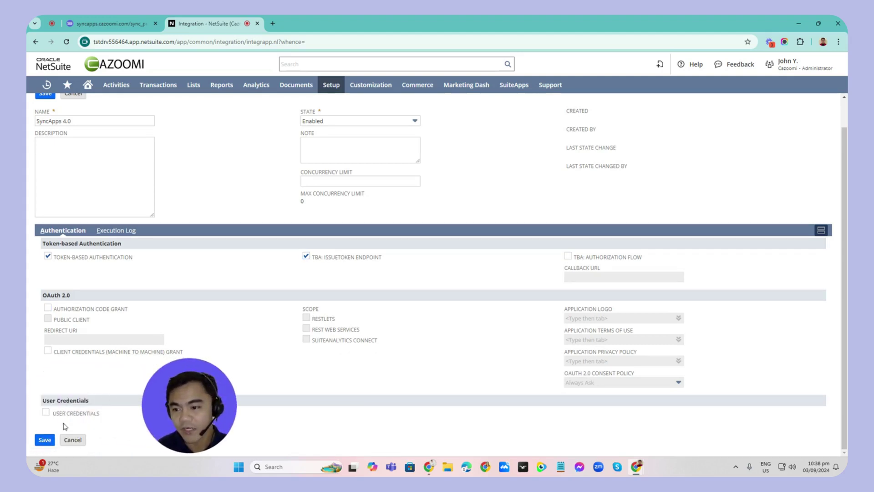
left_click(46, 412)
left_click(44, 440)
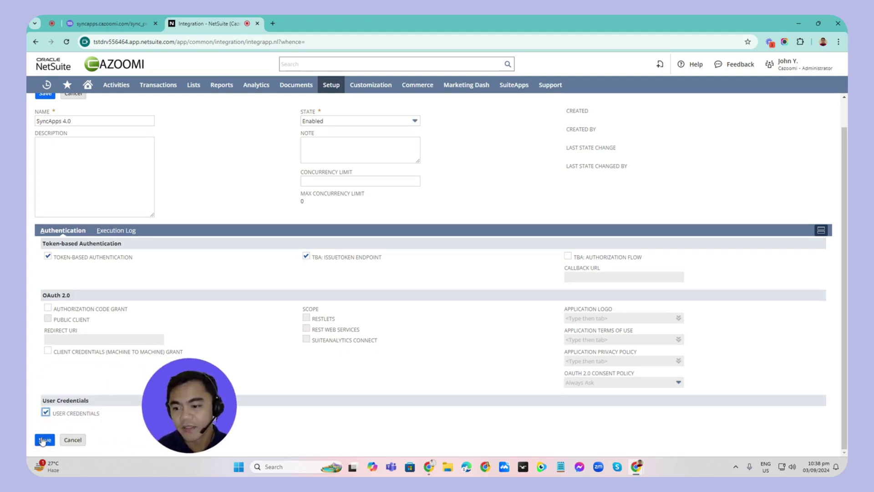
left_click_drag(190, 416, 323, 417)
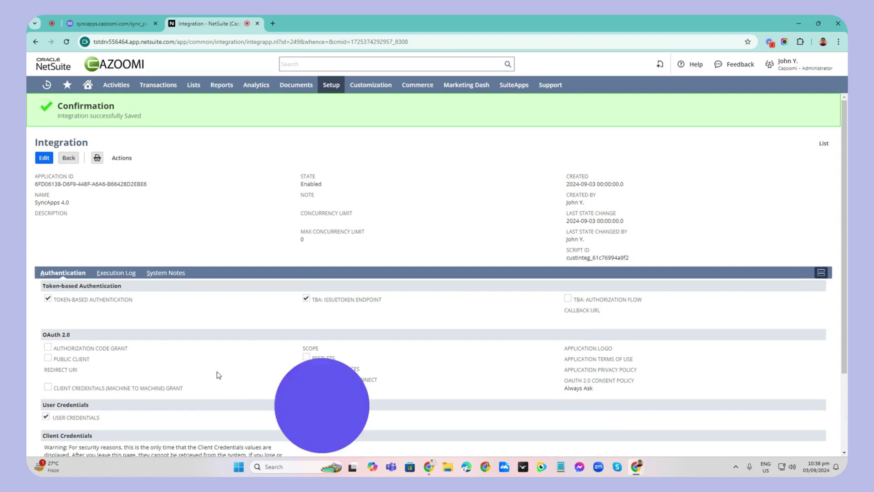
Copy the integration's consumer key from Client Credentials, switch to SyncApps and paste it as the Consumer Key
scroll(191, 357, "down", 3)
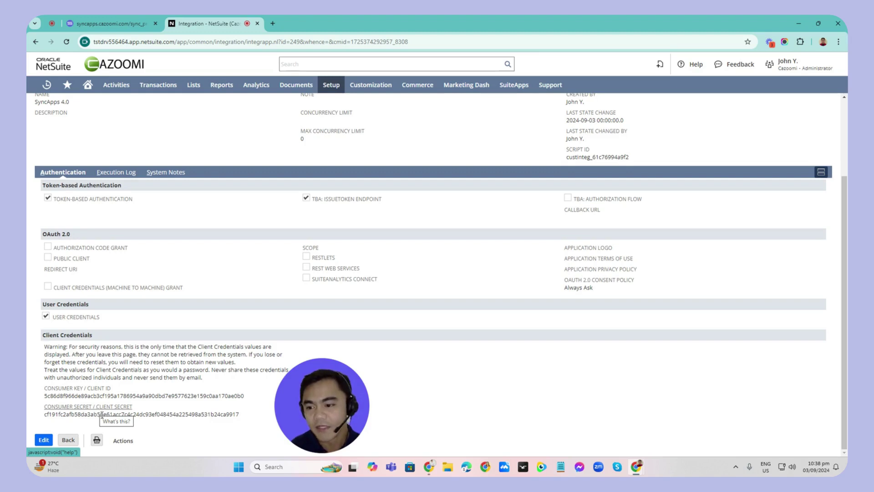
left_click_drag(252, 397, 44, 396)
key("ctrl+c")
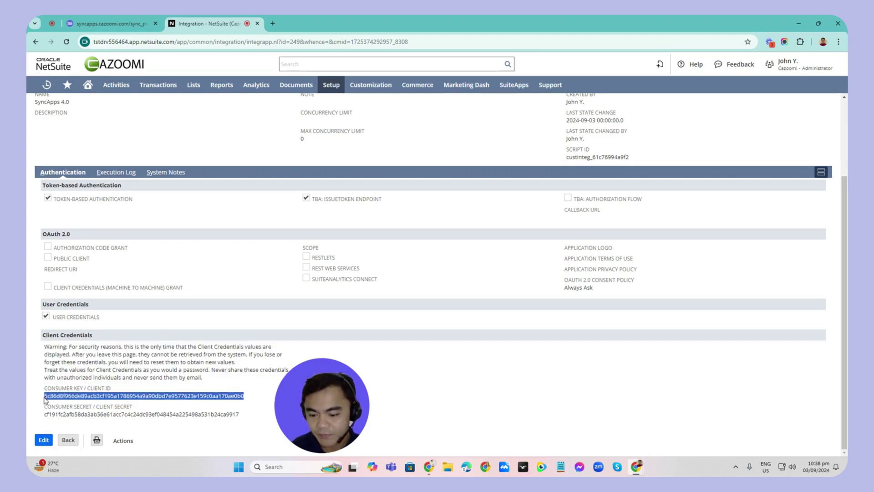
left_click(119, 22)
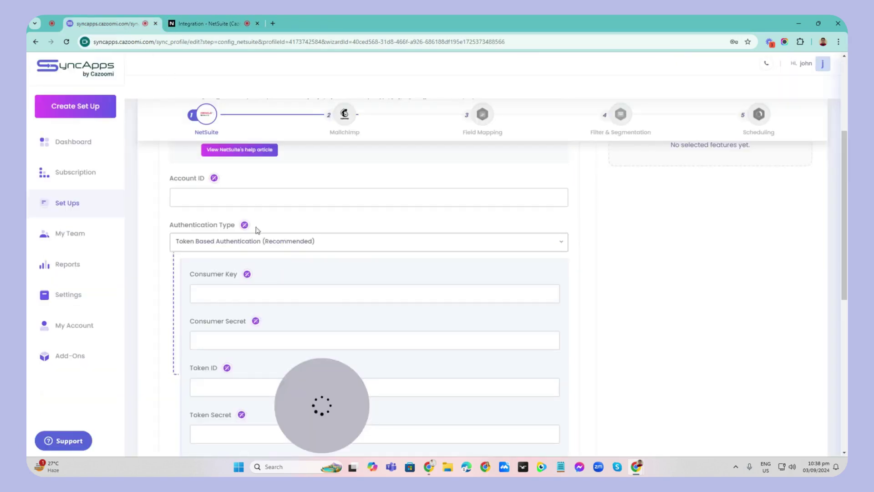
left_click(230, 296)
key("ctrl+v")
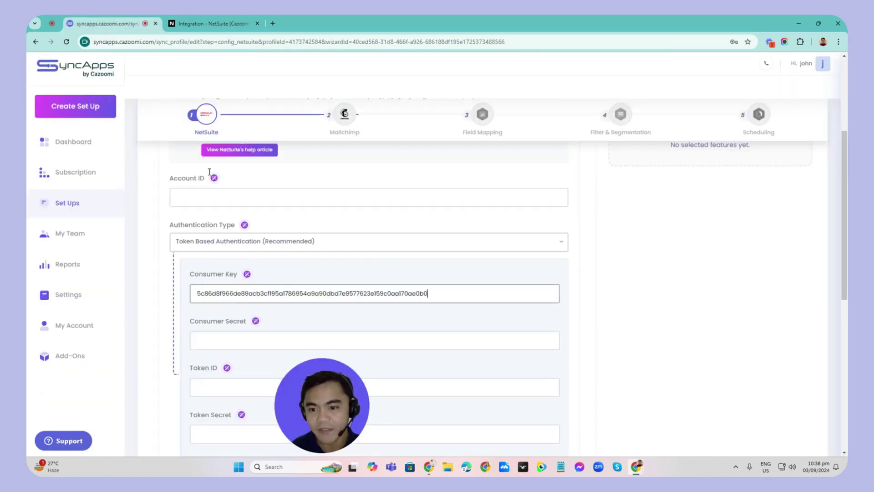
Copy the consumer secret from the NetSuite integration record and paste it as the Consumer Secret in SyncApps
left_click(203, 23)
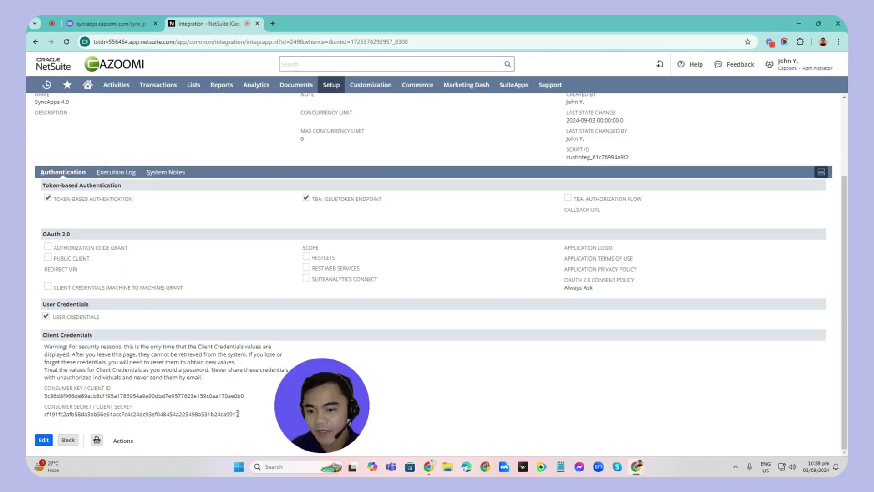
left_click_drag(238, 414, 48, 413)
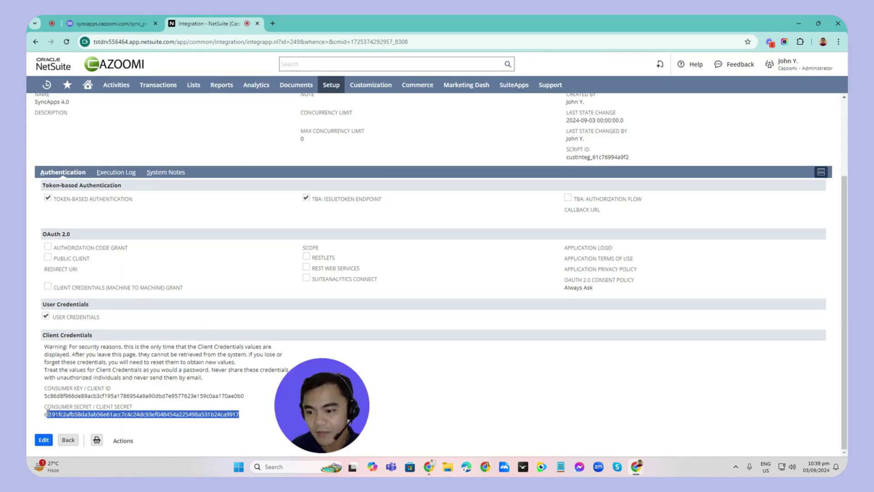
key("ctrl+c")
left_click(110, 23)
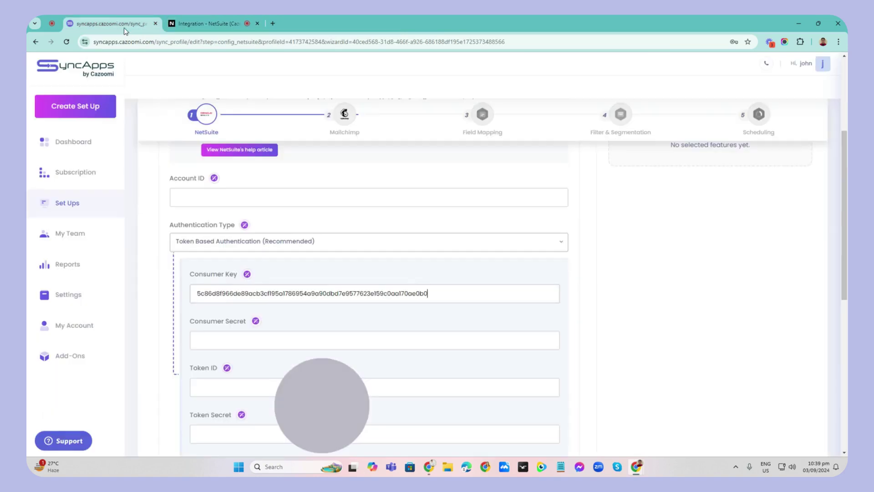
left_click(235, 341)
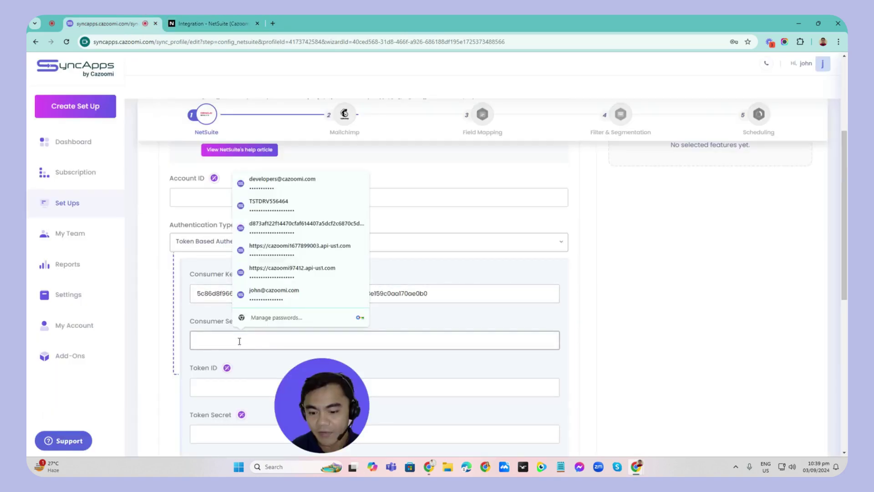
key("ctrl+v")
left_click(611, 353)
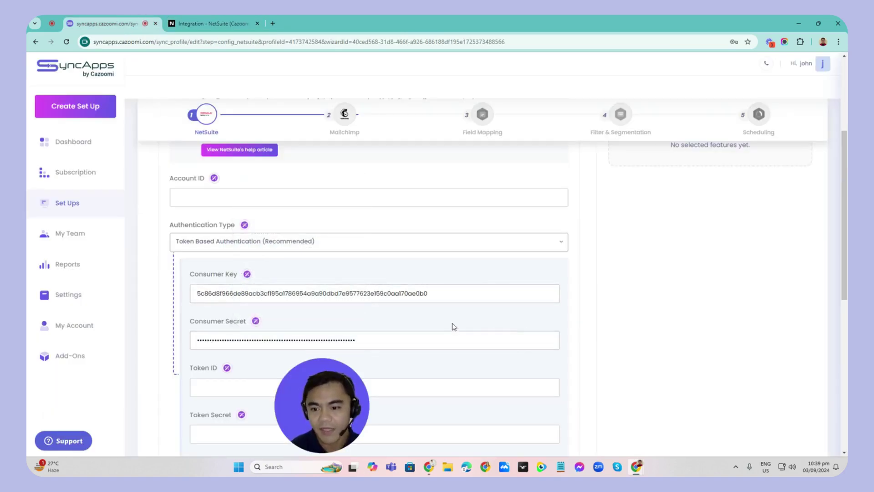
Switch to NetSuite and open the Manage Roles list
left_click(203, 24)
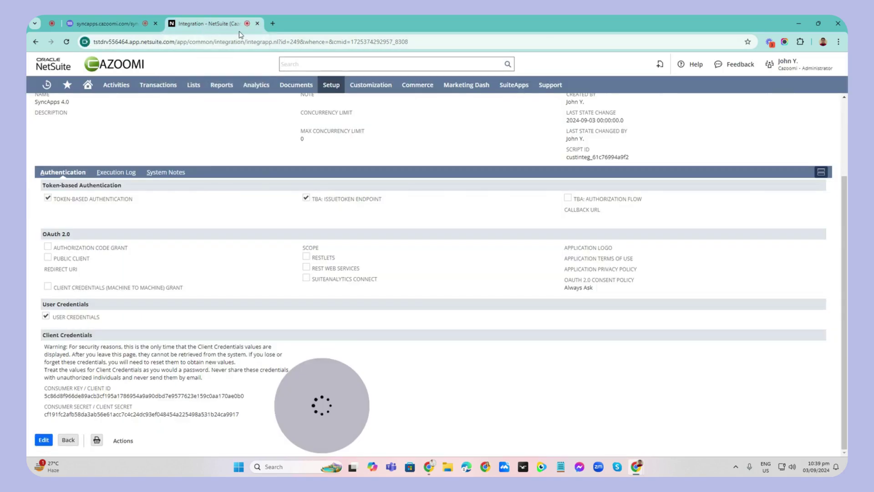
mouse_move(338, 92)
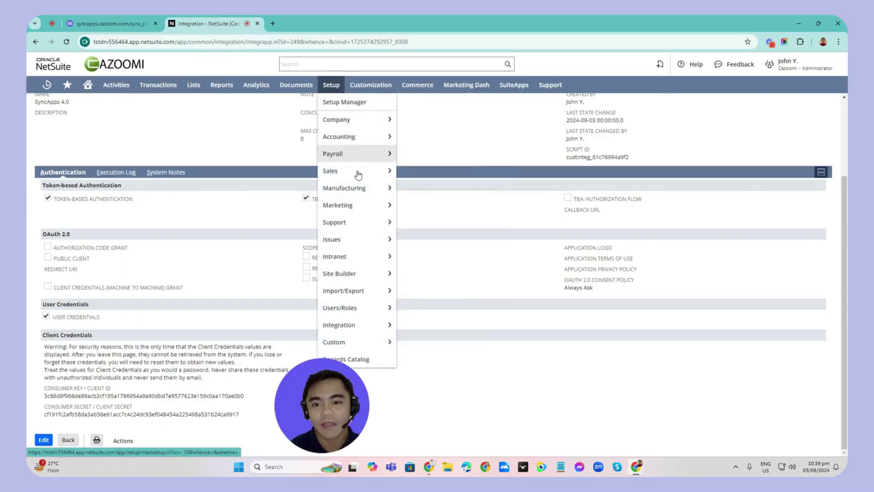
mouse_move(367, 211)
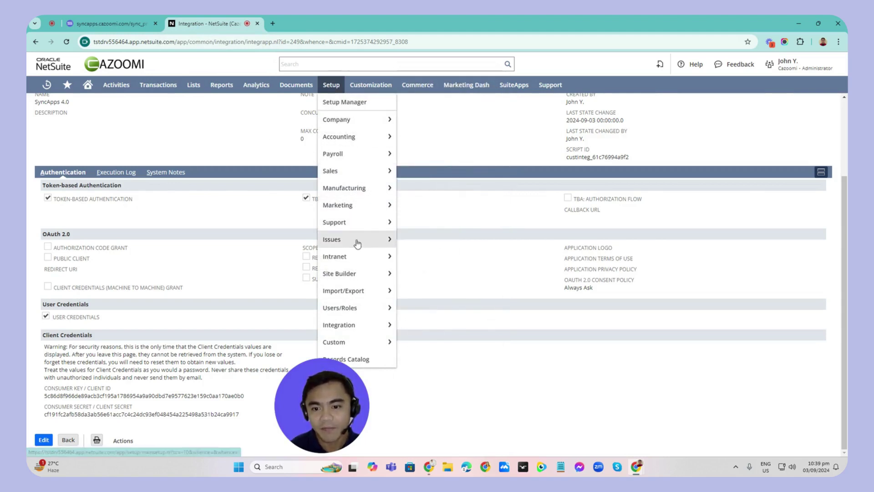
mouse_move(354, 317)
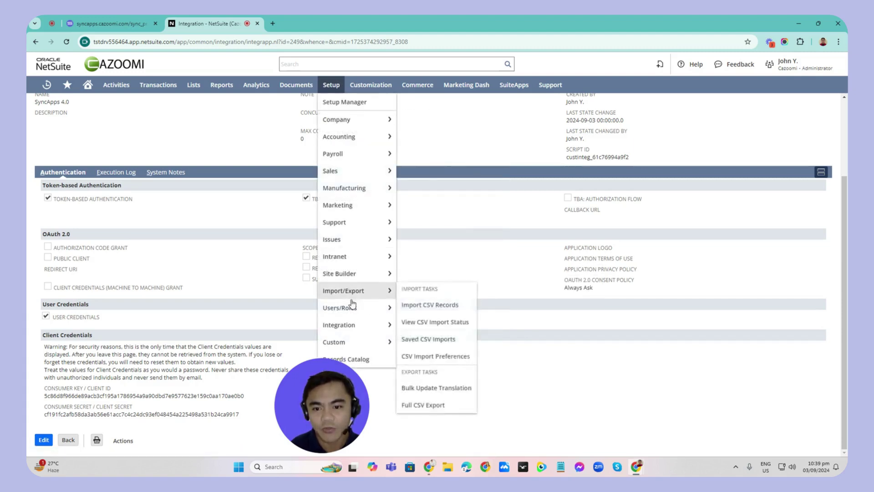
mouse_move(432, 340)
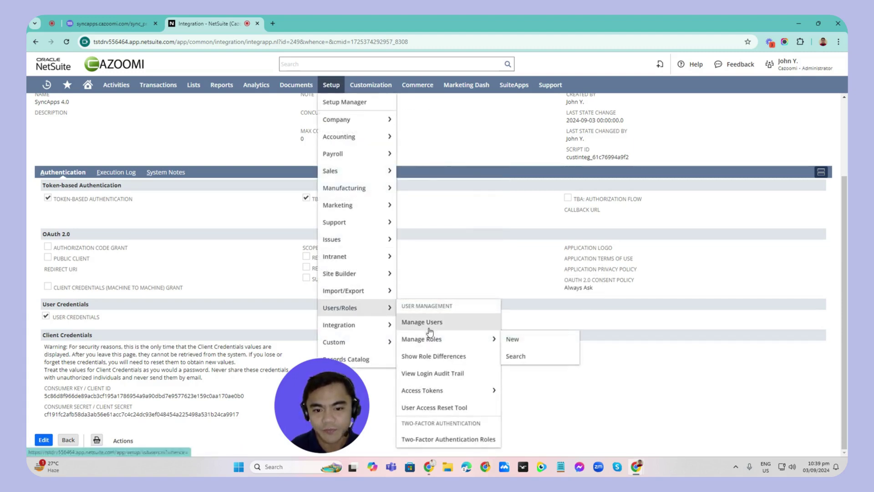
left_click(515, 340)
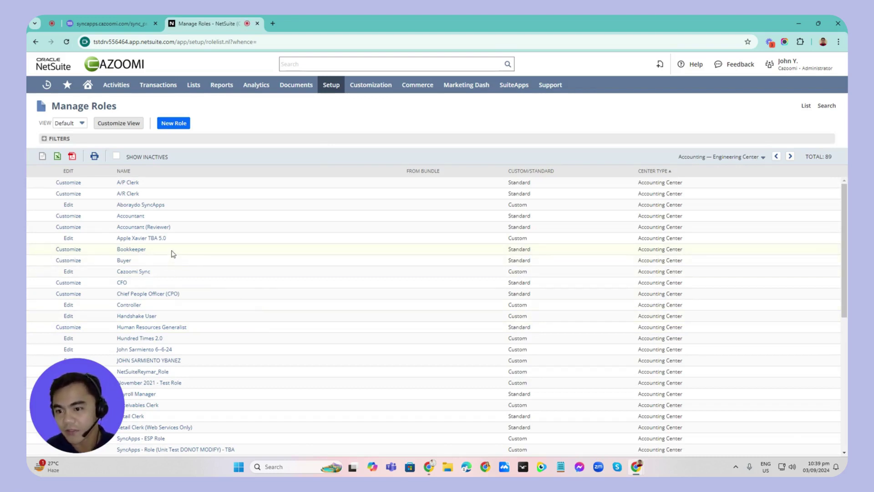
Find the SyncApps Role Testing role in the roles list and open its record
scroll(173, 251, "down", 1)
scroll(164, 252, "down", 3)
scroll(157, 252, "down", 4)
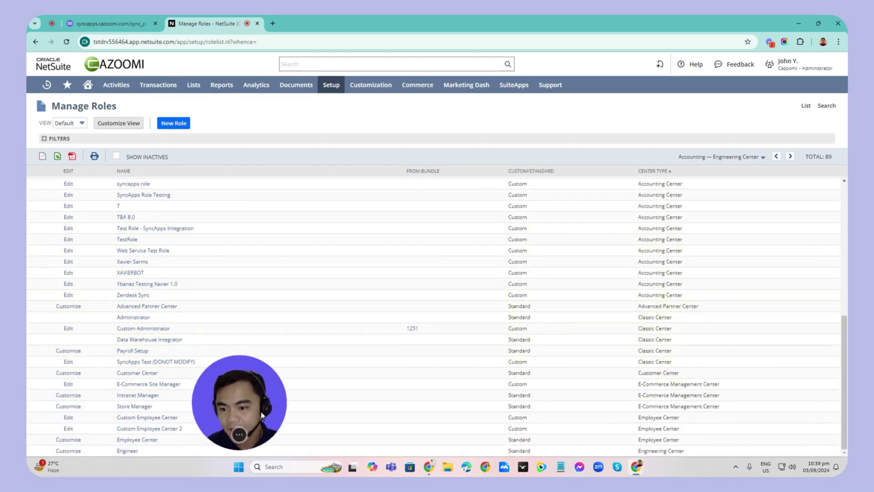
scroll(150, 388, "up", 3)
scroll(151, 388, "up", 6)
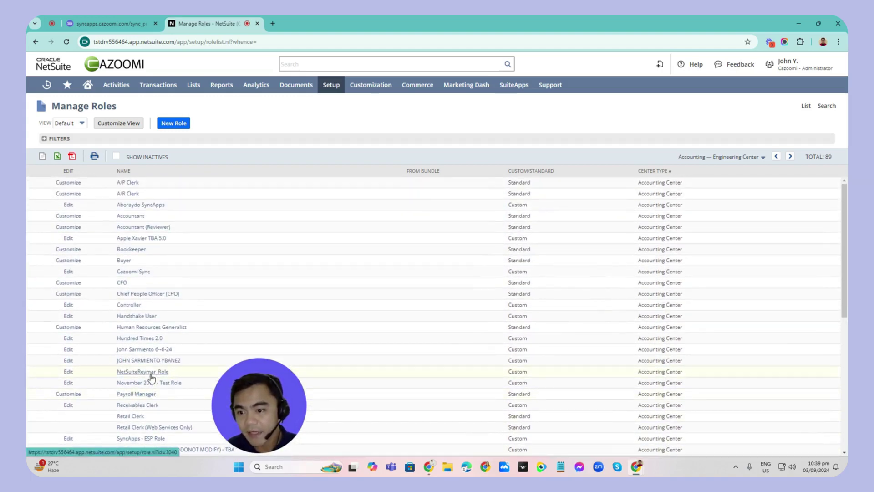
scroll(152, 377, "down", 3)
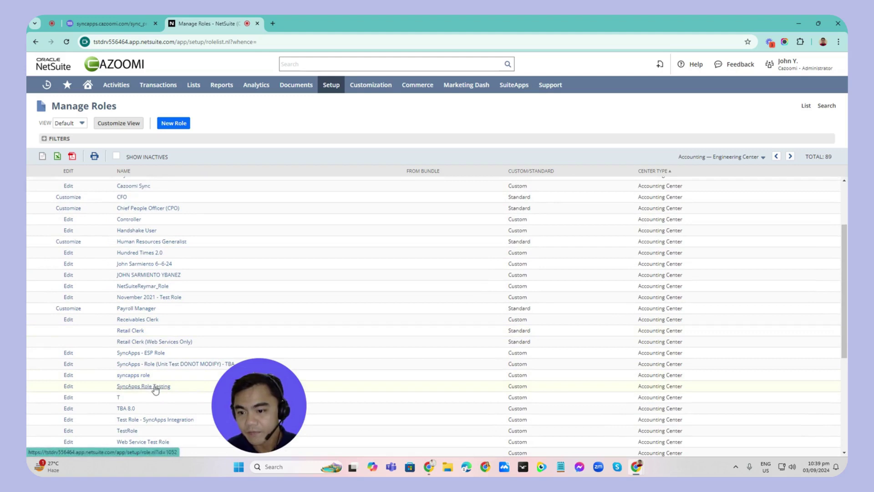
left_click(142, 387)
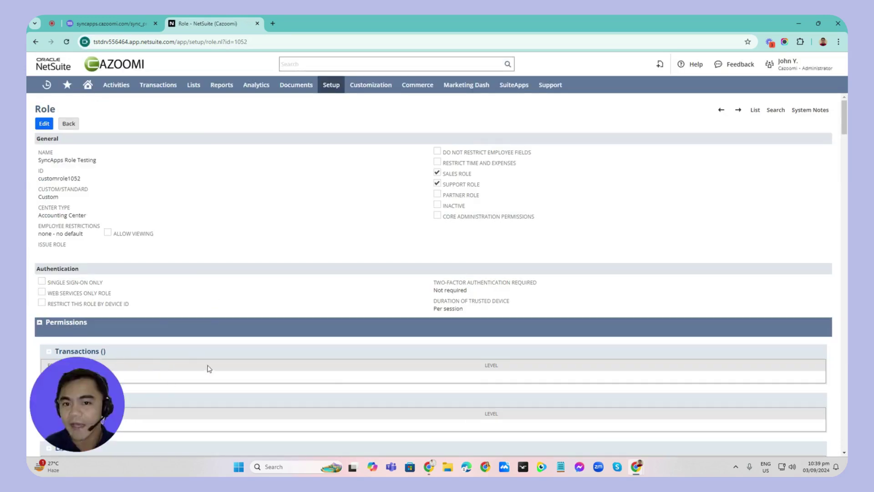
Review the Lists and Setup permissions and their levels on the SyncApps Role Testing role
mouse_move(218, 328)
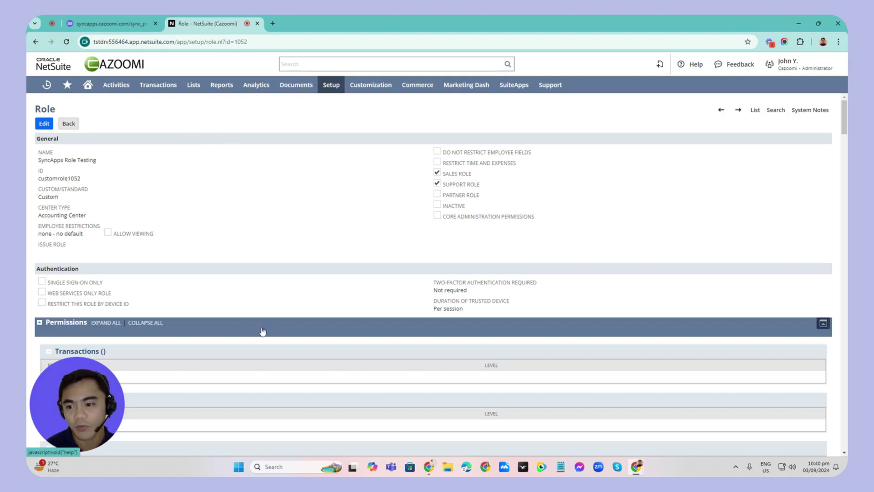
scroll(264, 330, "down", 2)
scroll(263, 326, "down", 5)
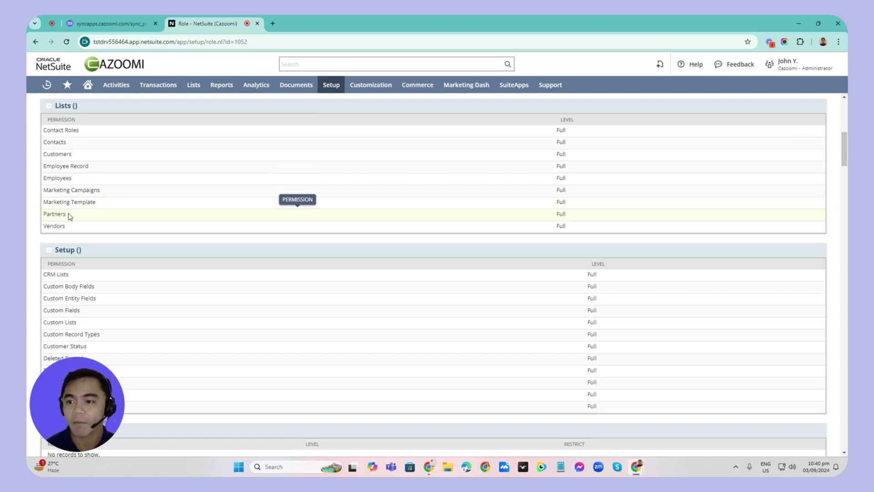
scroll(104, 251, "down", 2)
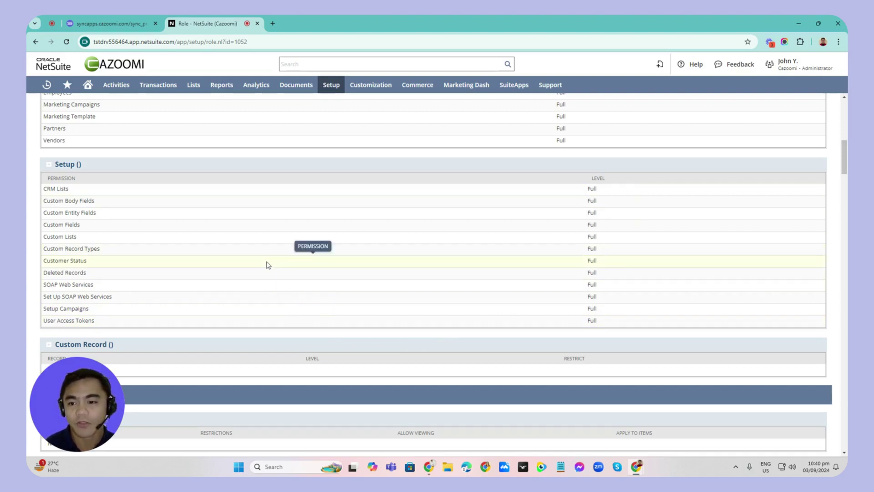
scroll(267, 261, "up", 15)
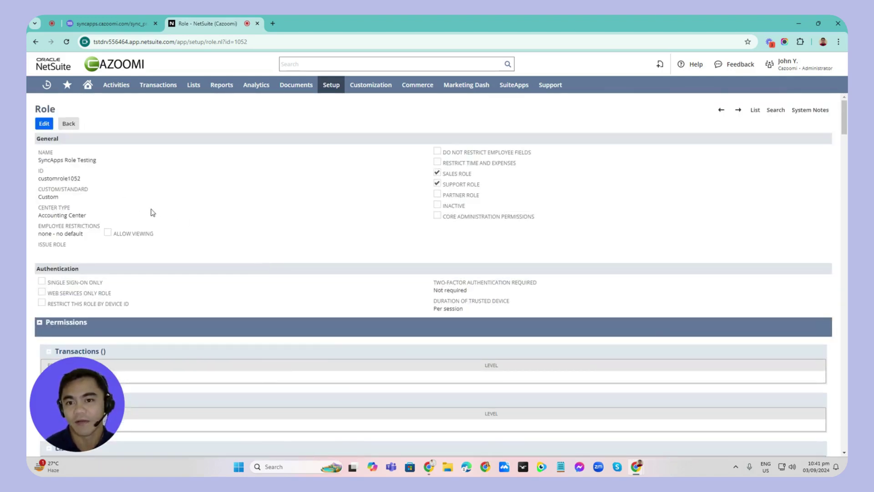
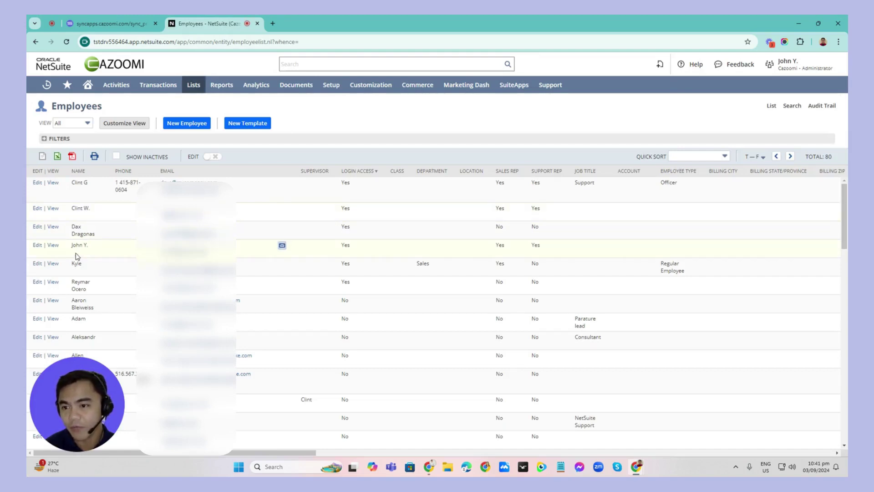
Open the signed-in administrator's employee record for editing and check the roles assigned in its access settings
left_click(53, 246)
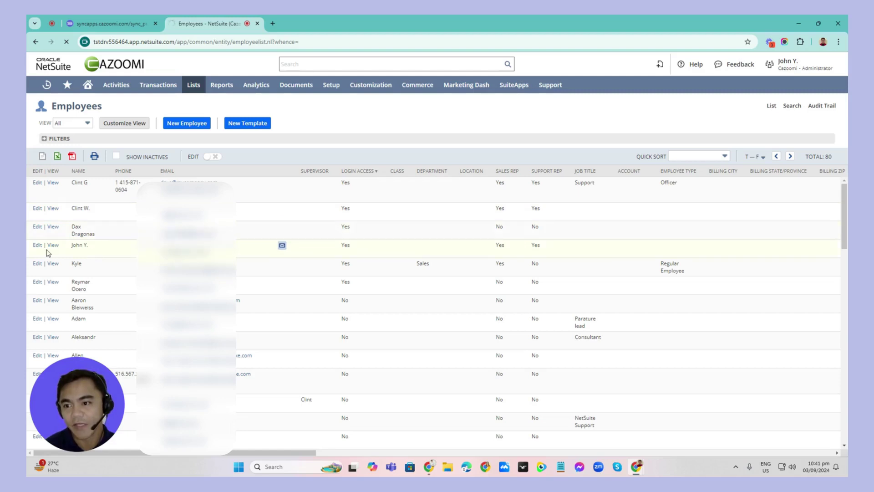
scroll(133, 244, "down", 1)
scroll(121, 244, "up", 1)
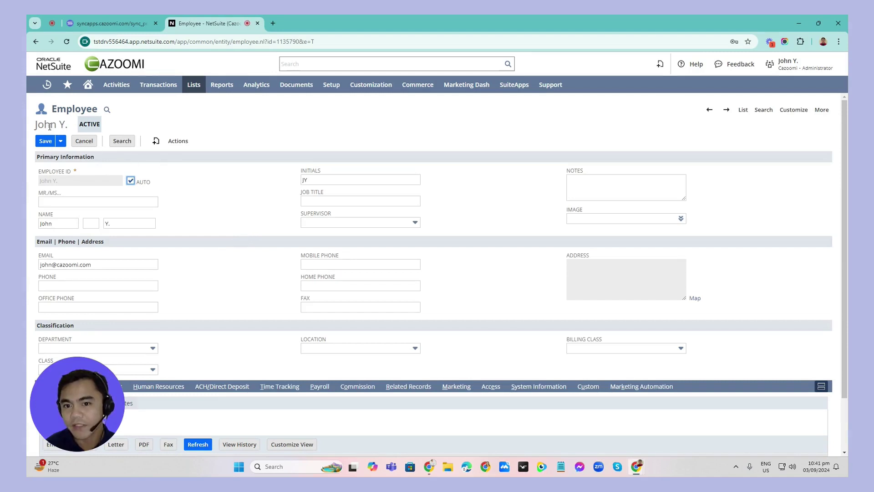
scroll(256, 215, "down", 3)
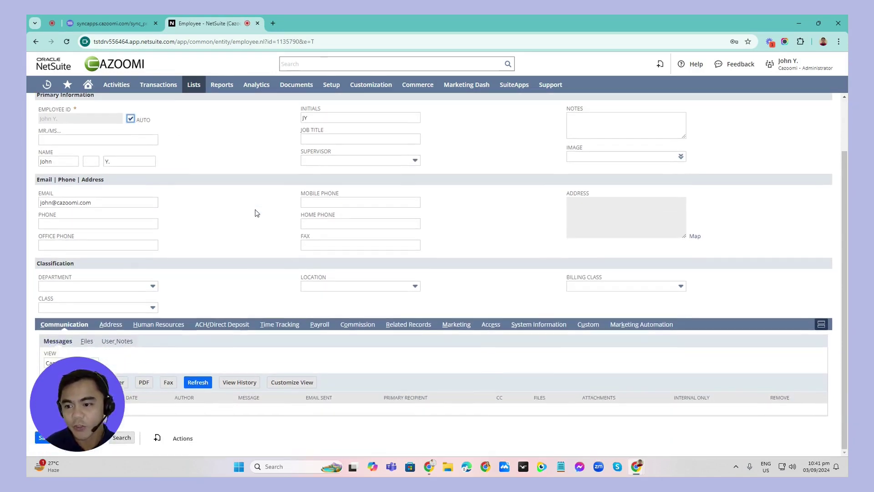
left_click(491, 325)
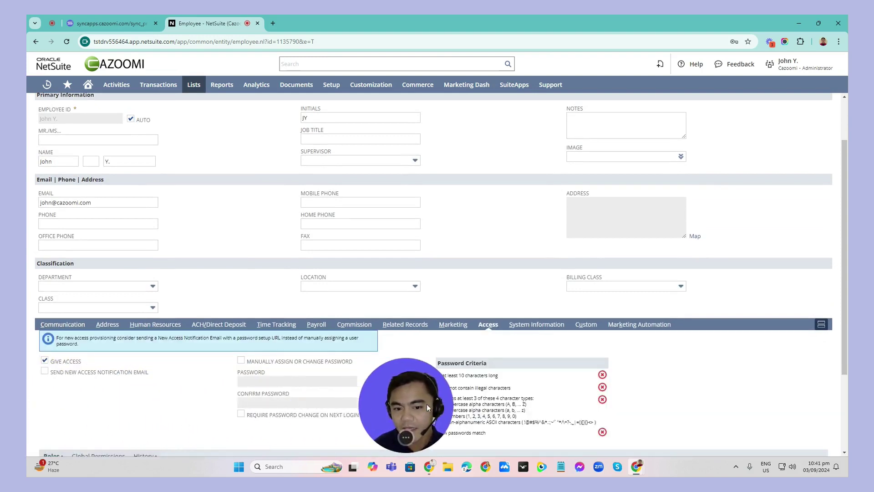
scroll(162, 362, "down", 3)
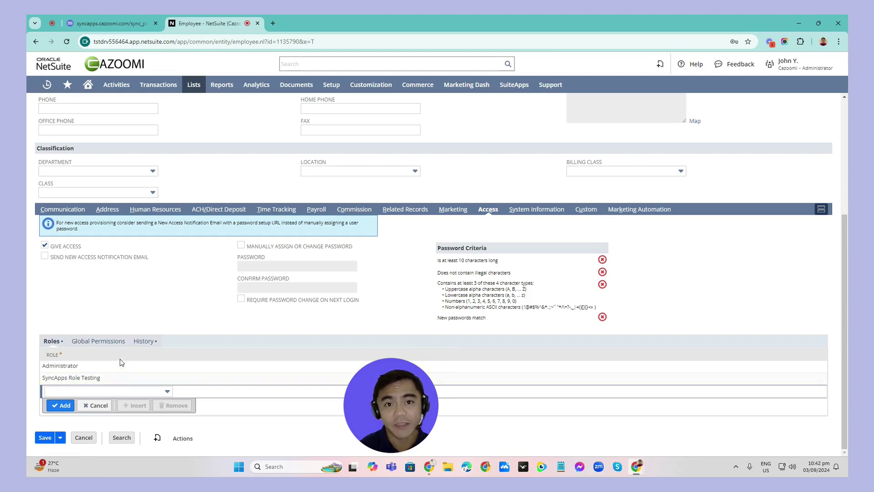
left_click(157, 212)
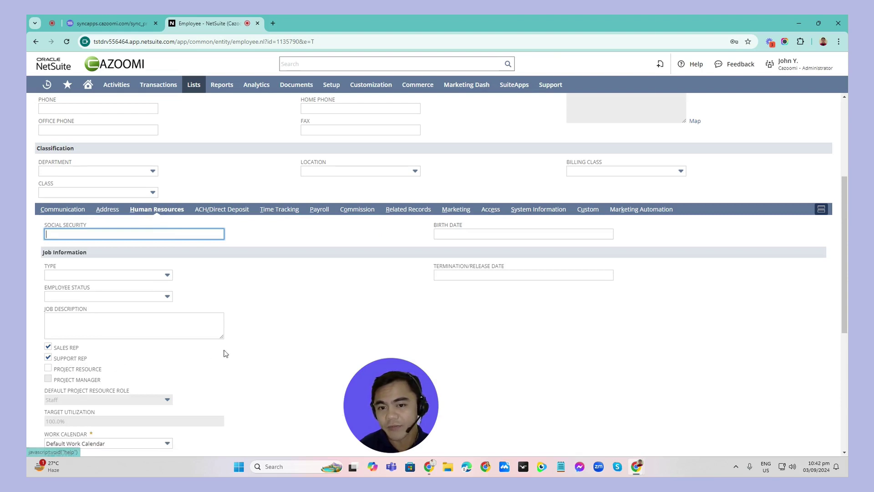
mouse_move(368, 406)
left_click_drag(368, 403, 39, 415)
scroll(226, 384, "up", 2)
scroll(226, 384, "up", 3)
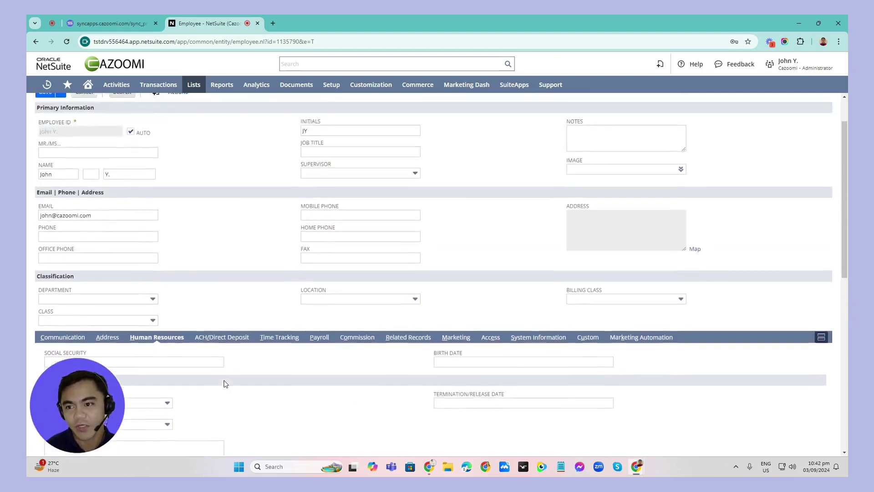
left_click(46, 142)
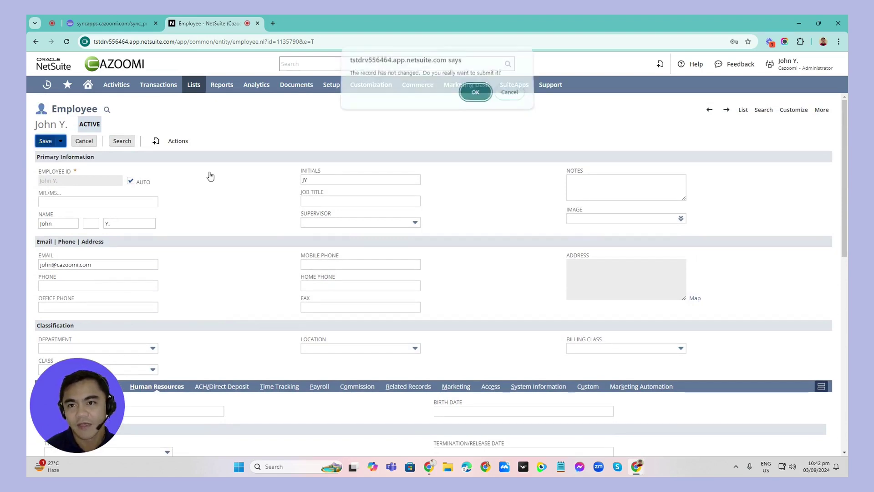
left_click(509, 94)
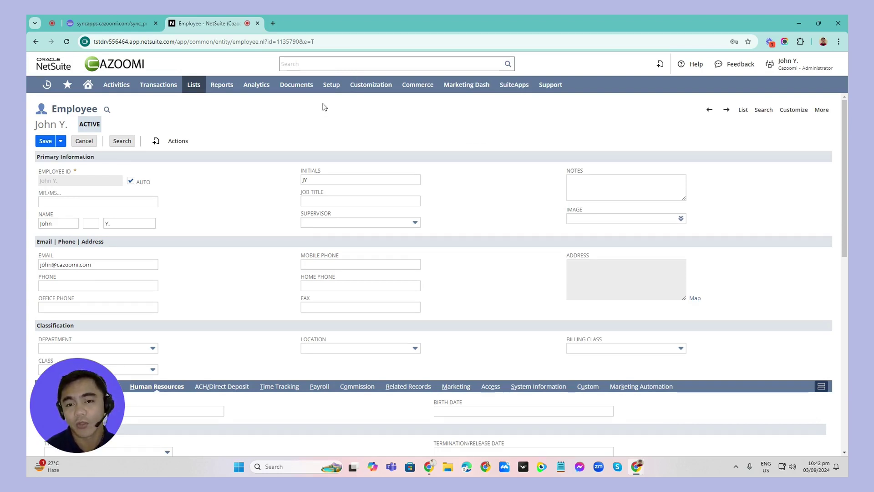
Start a new access token and set its application name to SyncApps 4.0
mouse_move(332, 86)
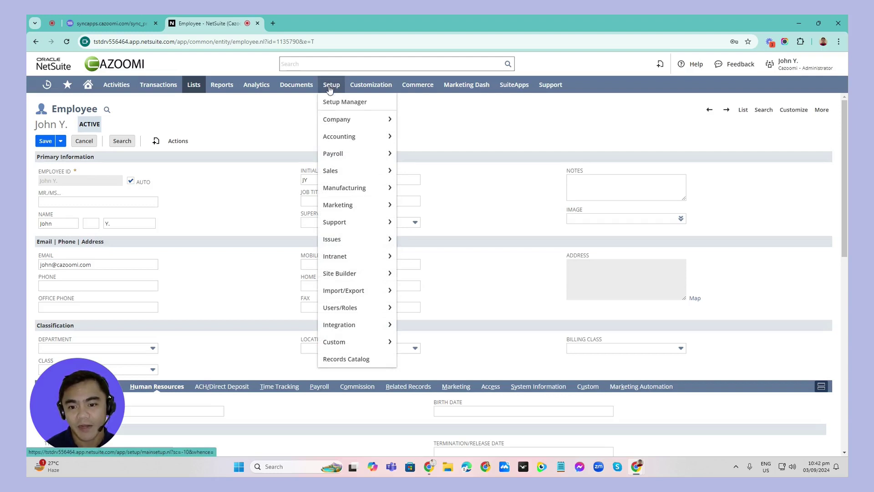
mouse_move(339, 309)
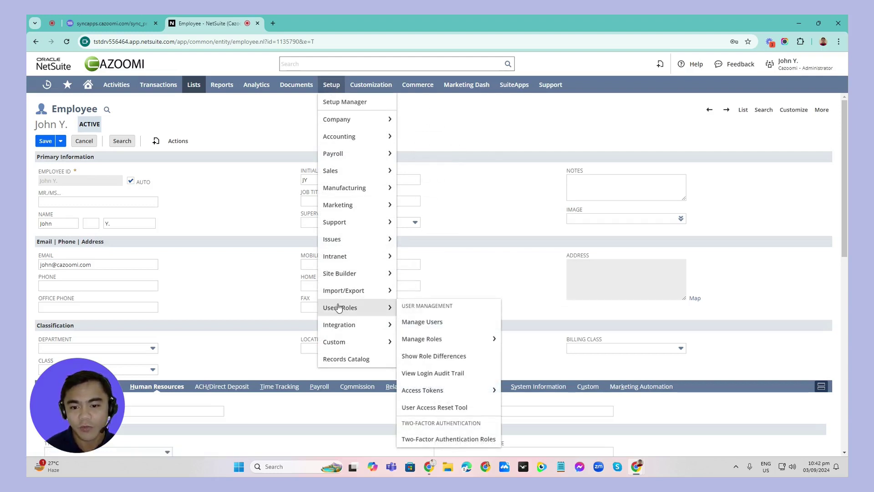
mouse_move(436, 394)
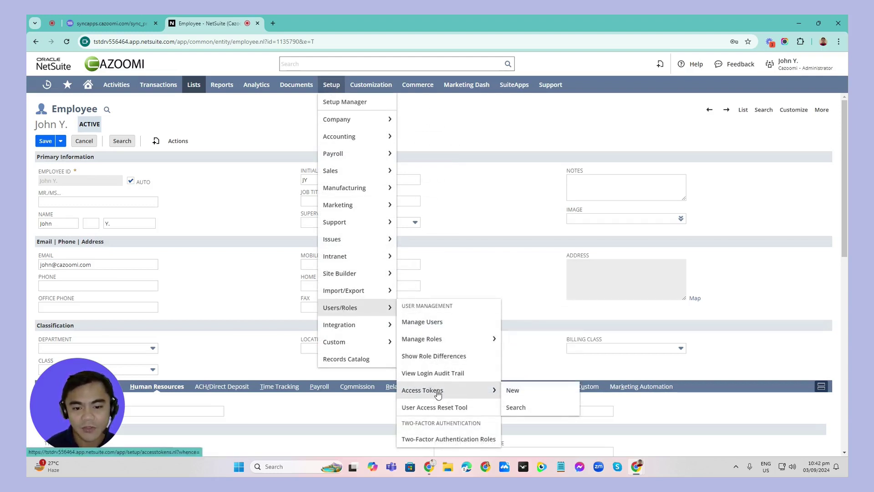
left_click(518, 394)
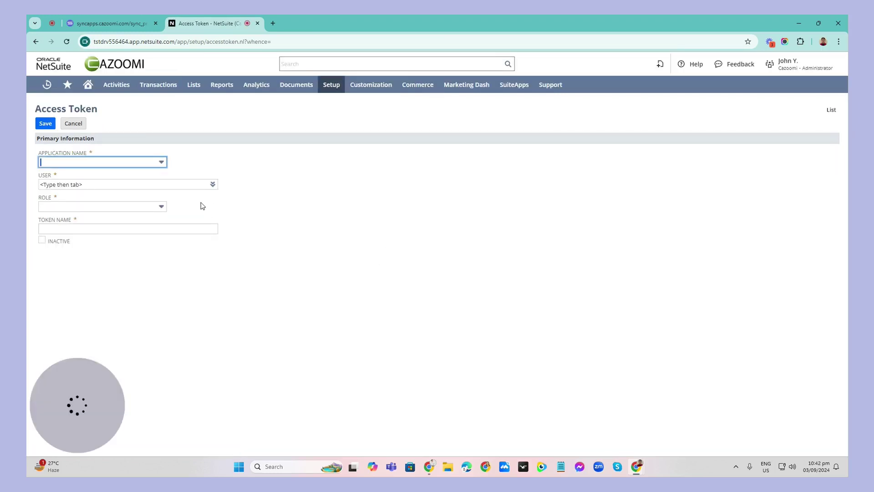
left_click(162, 165)
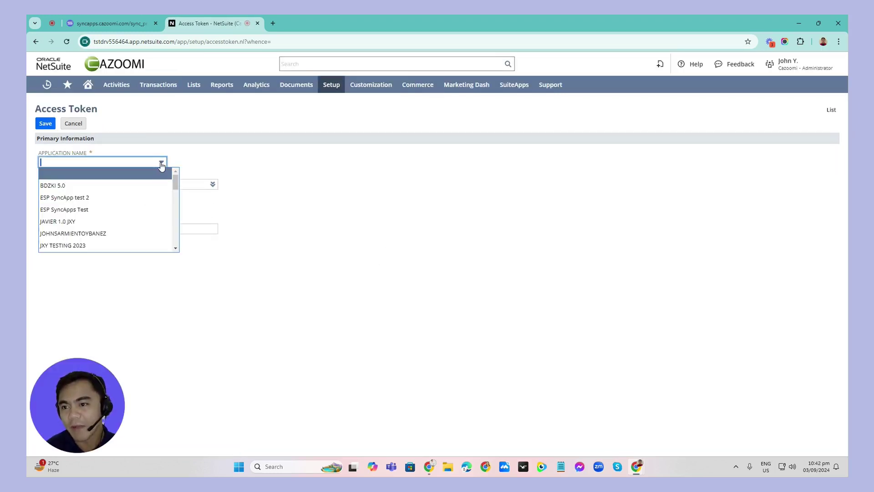
scroll(100, 224, "down", 2)
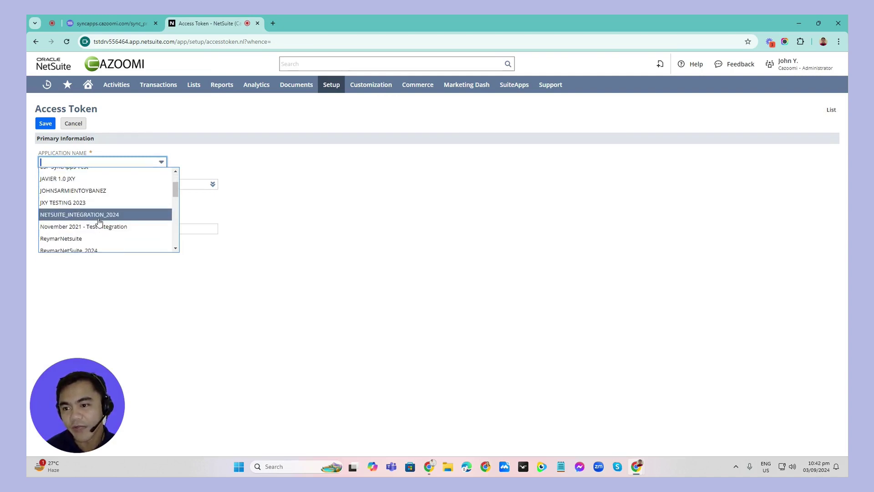
scroll(98, 222, "down", 4)
left_click(89, 224)
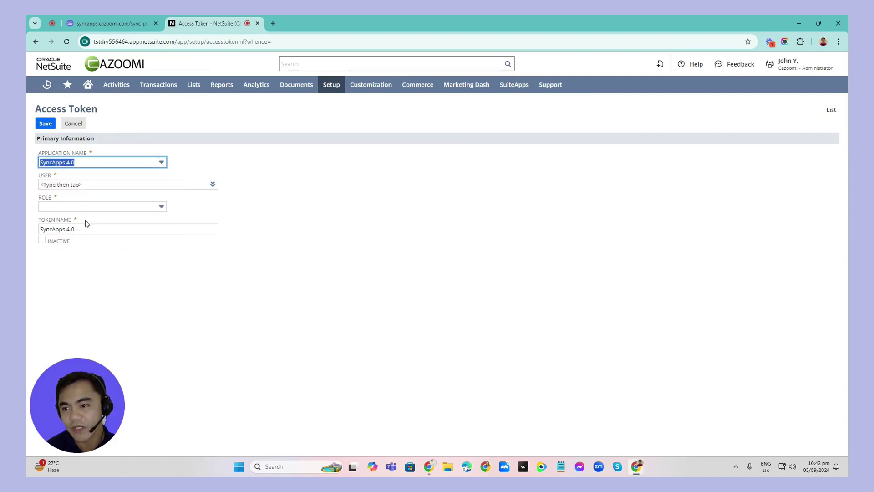
Assign the signed-in administrator as the access token's user and set the role to SyncApps Role Testing
left_click(82, 193)
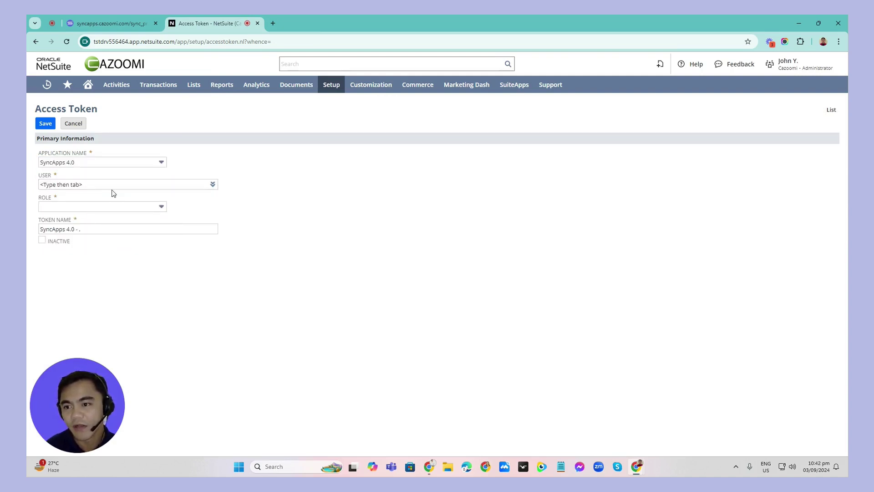
left_click(214, 185)
left_click(196, 197)
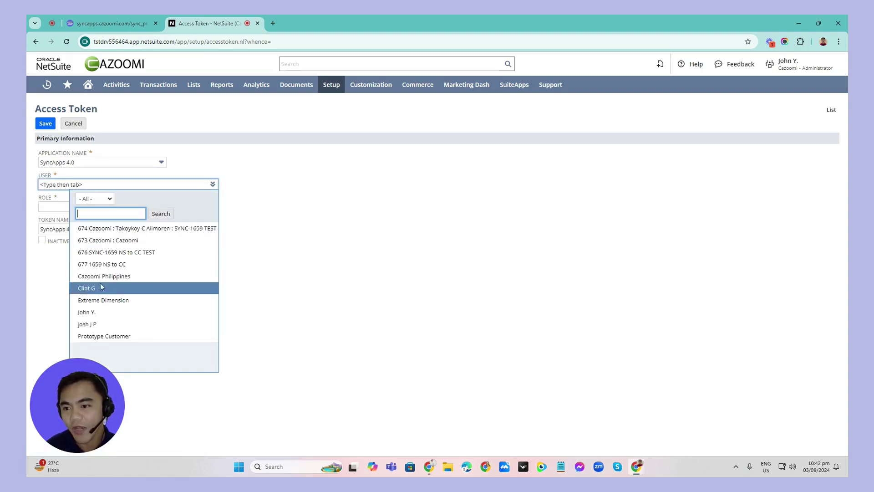
left_click(89, 312)
left_click(162, 208)
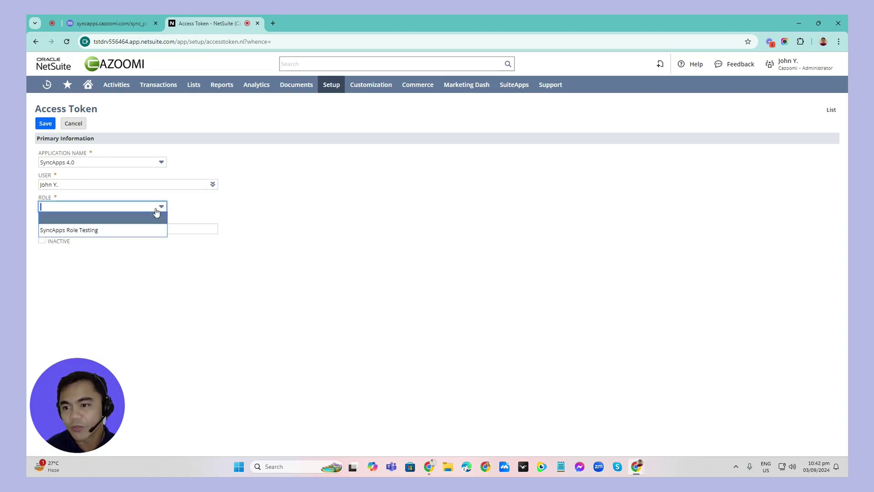
left_click(92, 228)
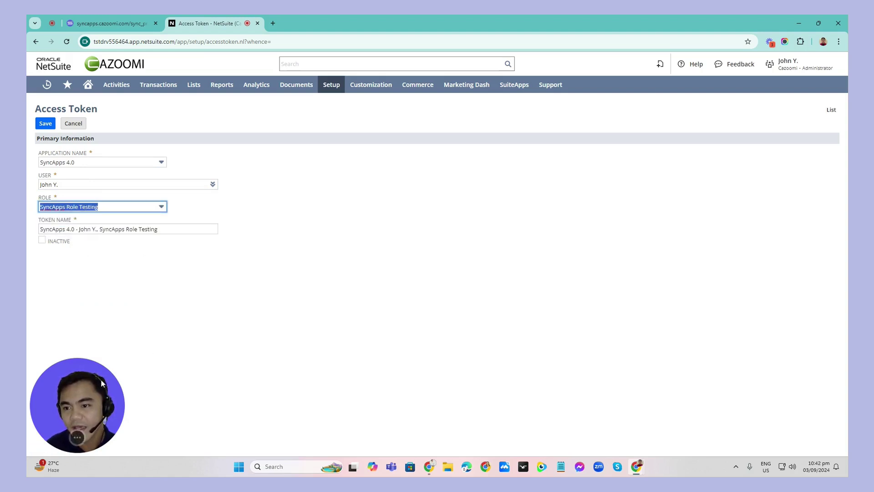
Save the access token and copy its Token ID into the Token ID field of the NetSuite settings in SyncApps
left_click_drag(106, 382, 414, 373)
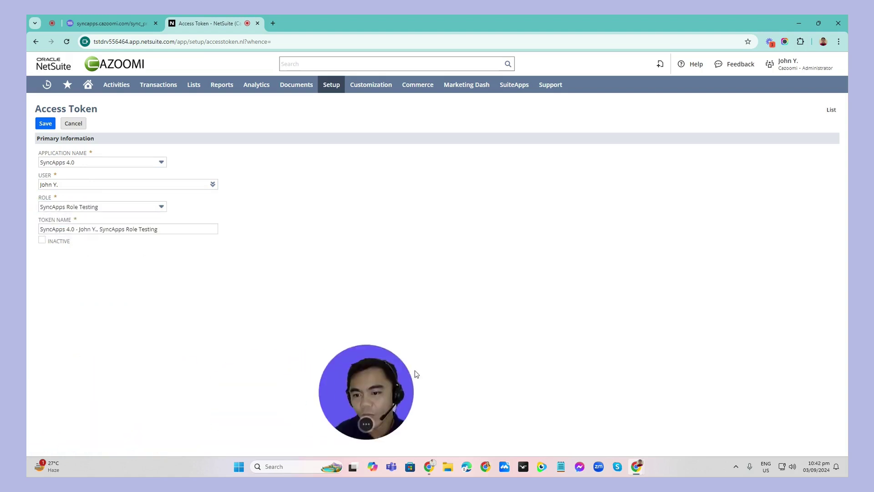
left_click(45, 123)
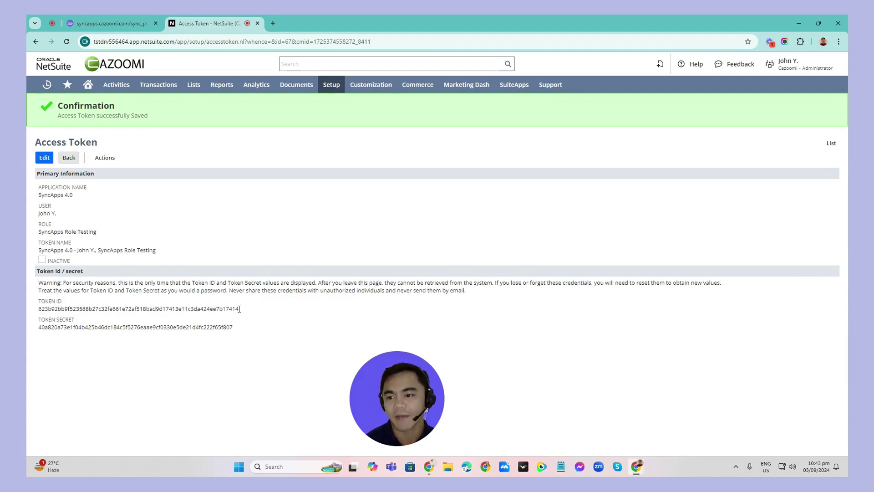
left_click_drag(242, 309, 39, 308)
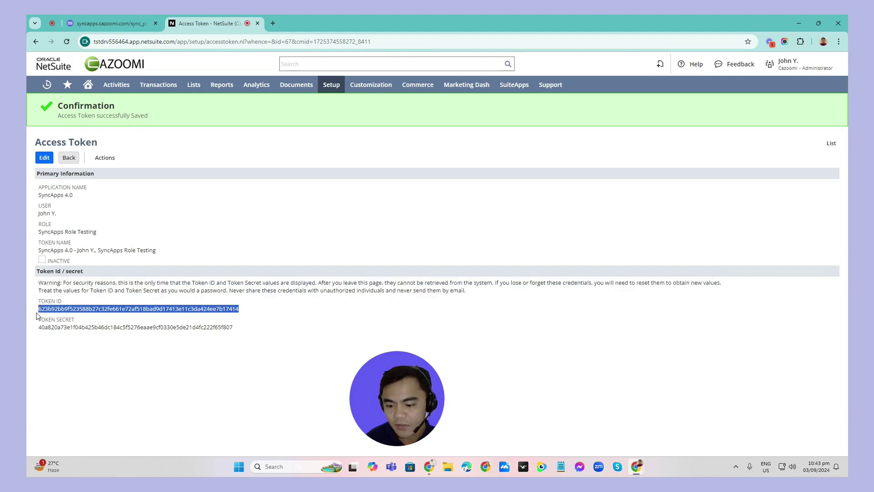
left_click(98, 20)
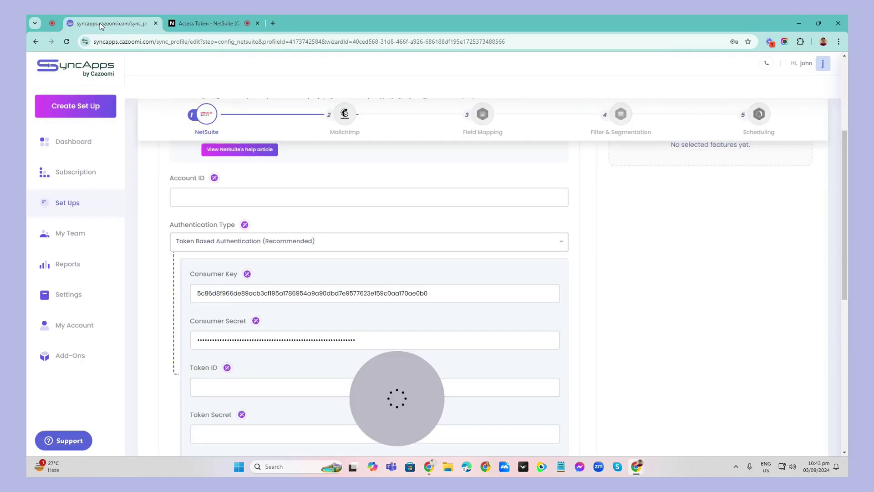
scroll(228, 357, "down", 1)
left_click(227, 347)
key("ctrl+v")
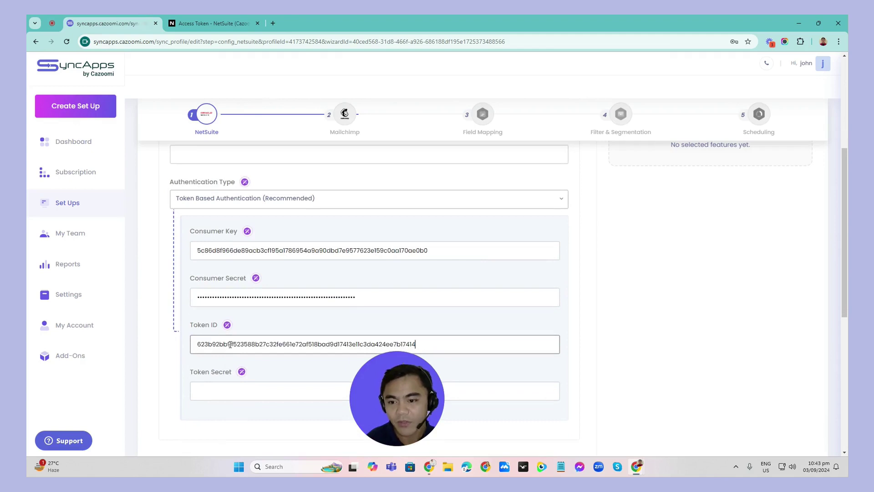
Copy the token secret from the NetSuite access token page into the Token Secret field in SyncApps
left_click(221, 26)
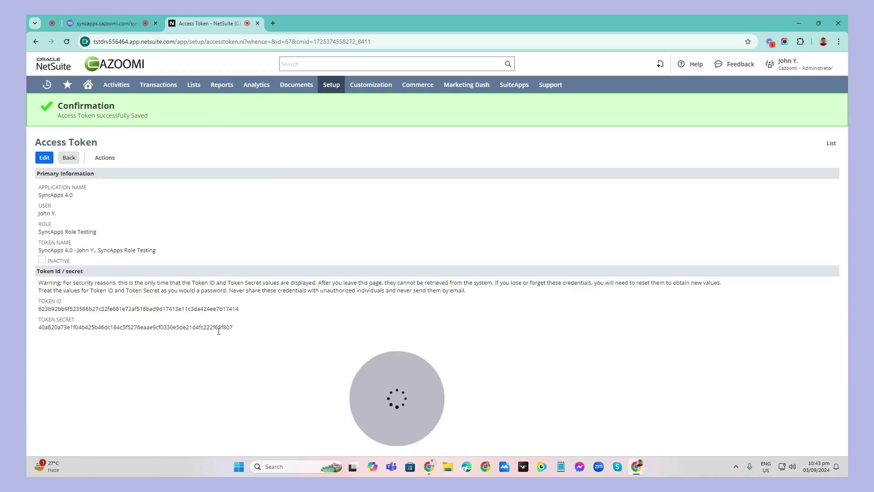
left_click_drag(233, 327, 40, 325)
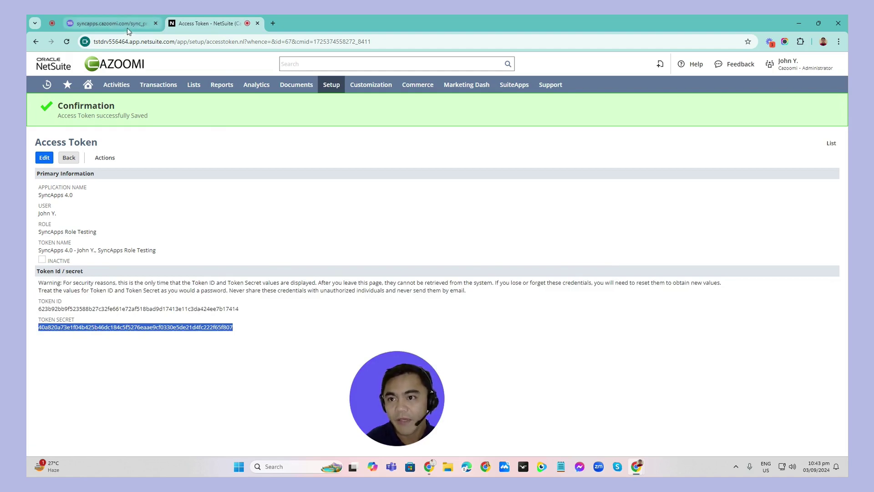
left_click(109, 24)
left_click(224, 386)
key("ctrl+v")
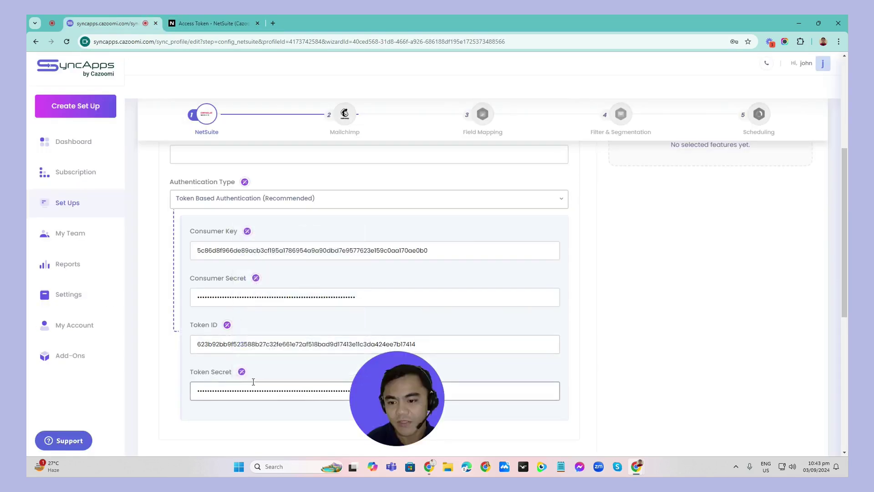
Copy the account ID from NetSuite's SOAP Web Services Preferences into the Account ID field in SyncApps
scroll(182, 262, "up", 3)
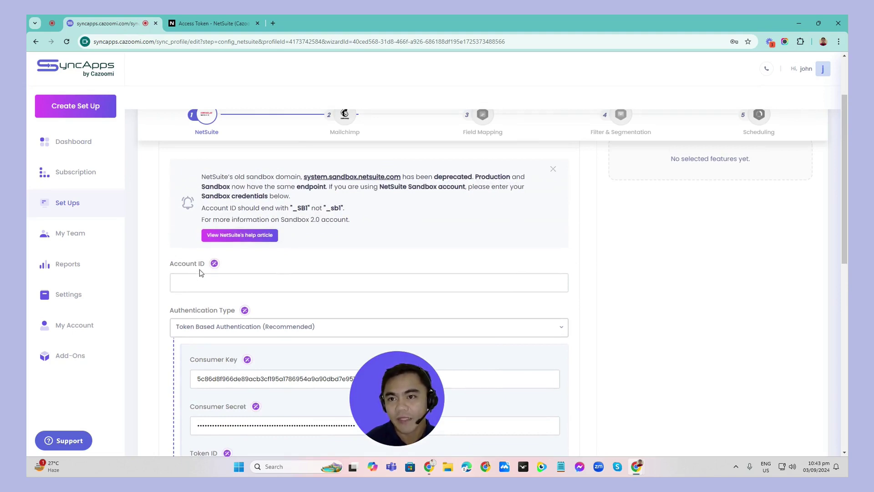
left_click(214, 25)
mouse_move(331, 89)
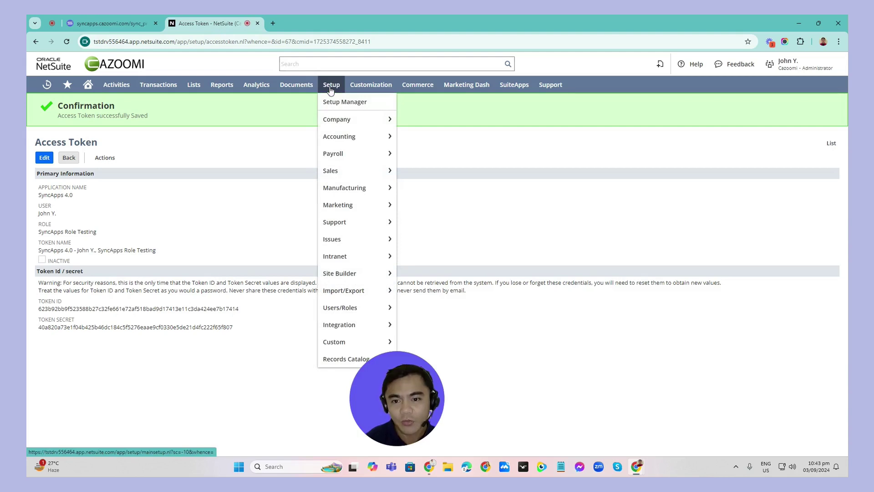
mouse_move(359, 330)
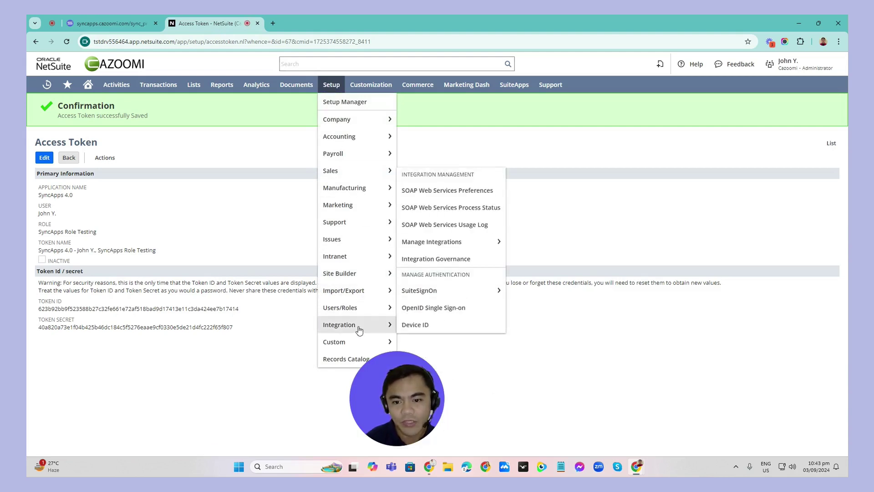
left_click(435, 191)
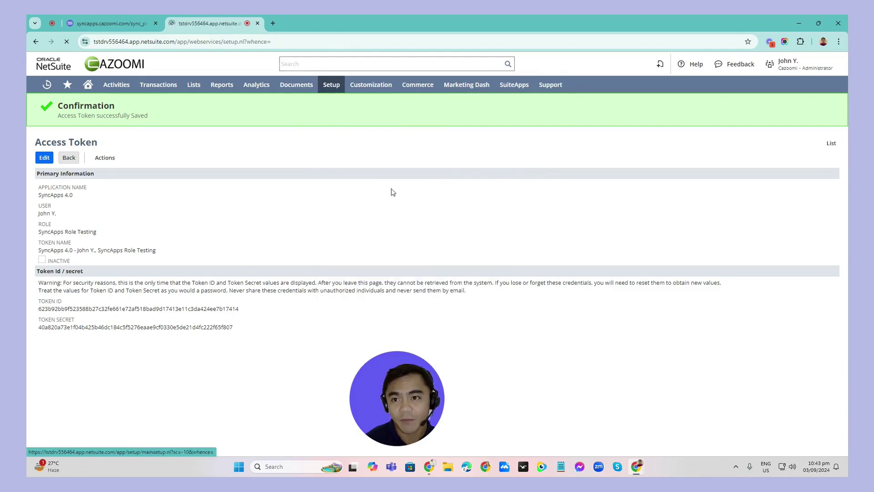
left_click_drag(77, 160, 40, 159)
key("ctrl+c")
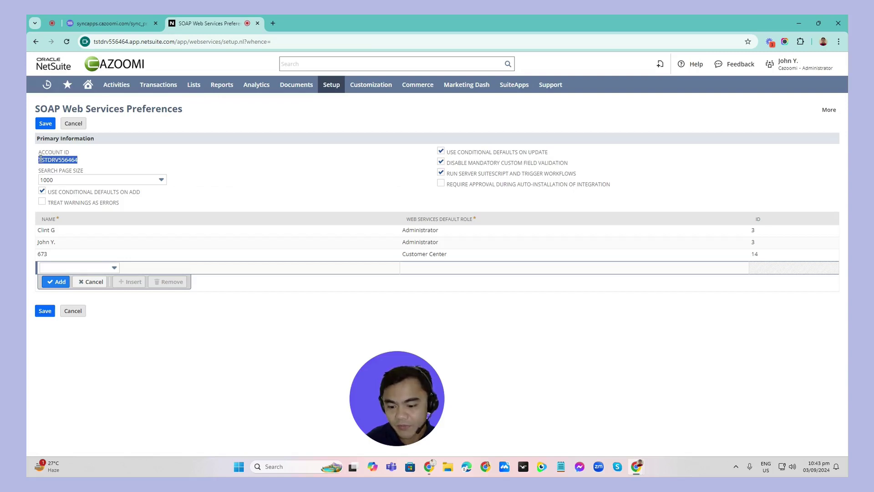
left_click(107, 24)
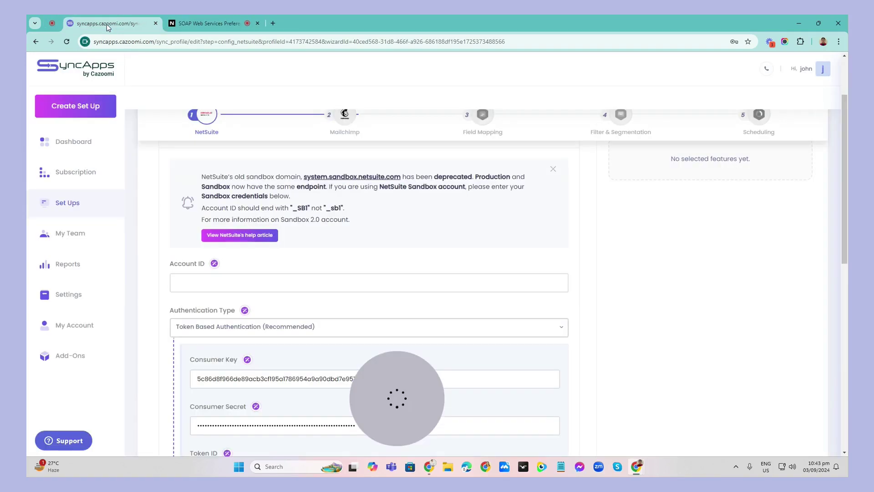
left_click(253, 280)
key("ctrl+v")
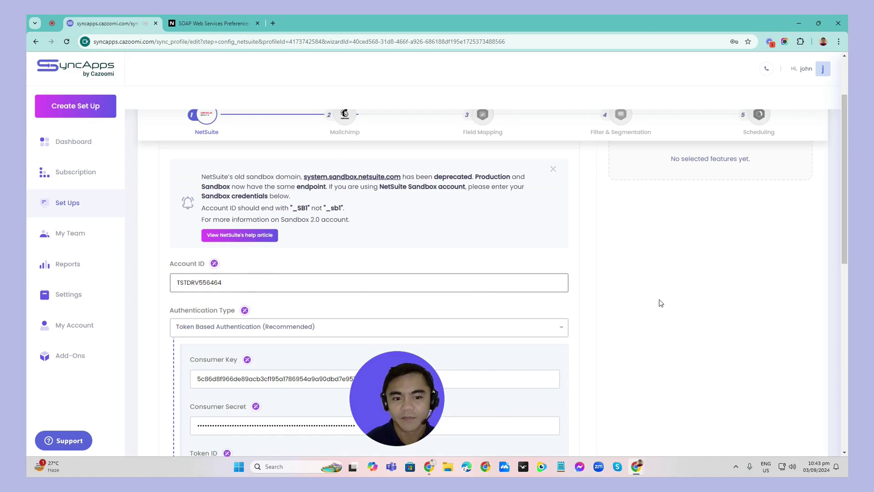
left_click(661, 303)
Set the segmentation option for what to sync to All Contacts
scroll(544, 295, "down", 2)
scroll(474, 332, "down", 5)
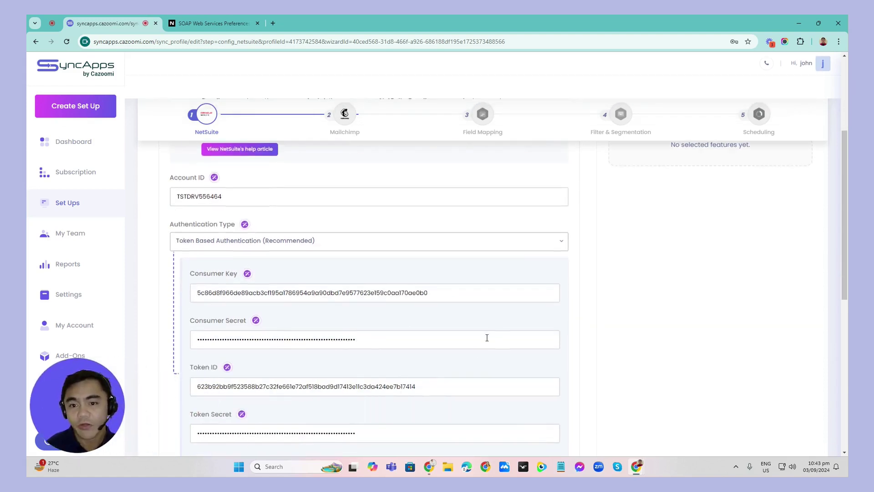
scroll(474, 332, "down", 4)
left_click(474, 287)
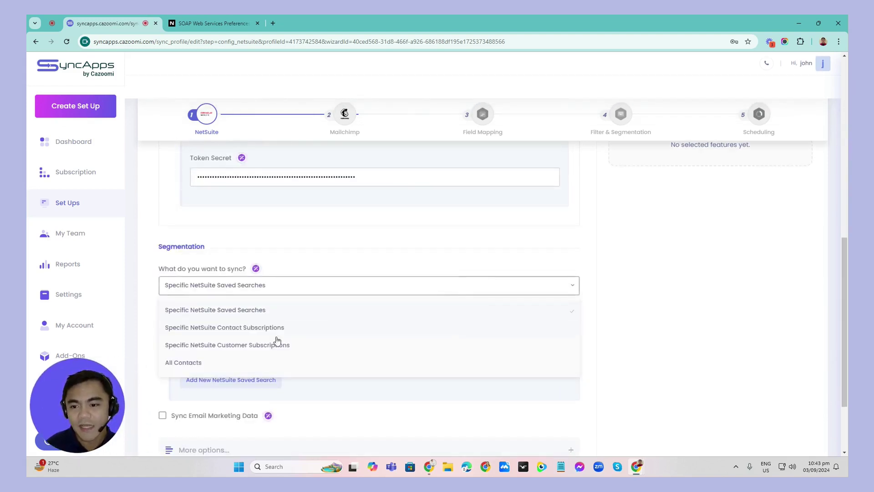
left_click(191, 364)
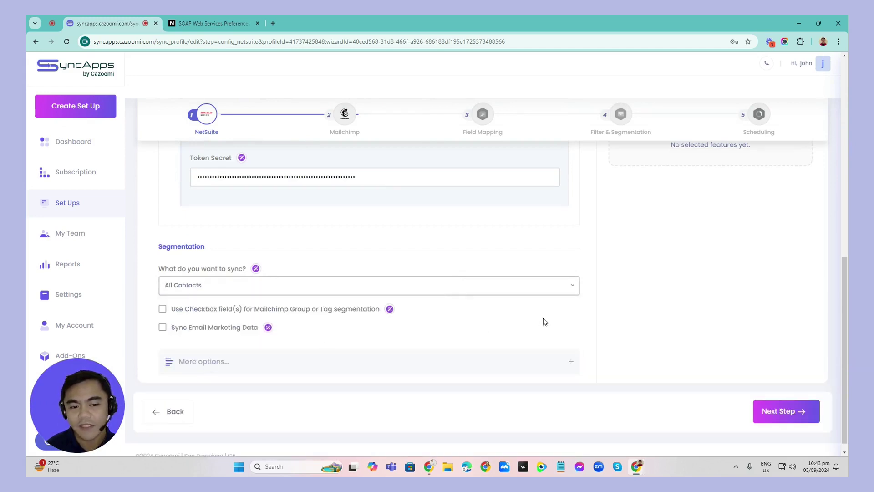
Review the entered NetSuite credentials and submit the NetSuite configuration to proceed to the following setup stage
scroll(486, 271, "up", 5)
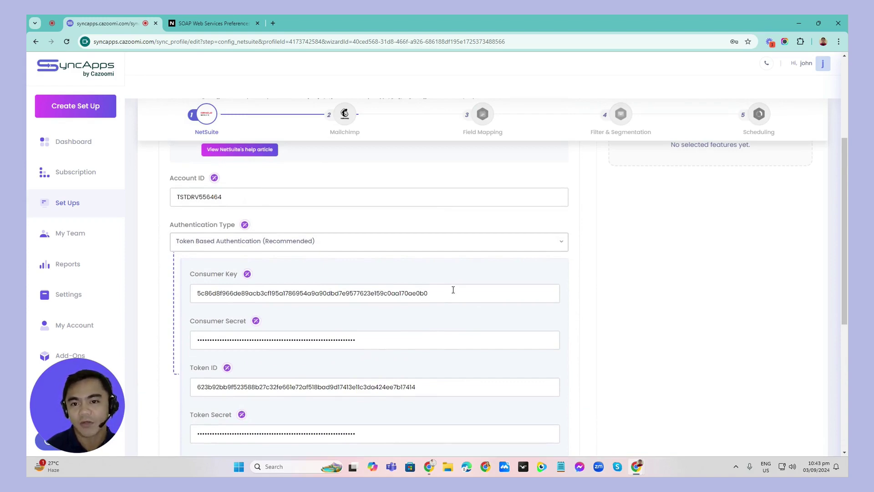
scroll(453, 290, "down", 5)
left_click(769, 404)
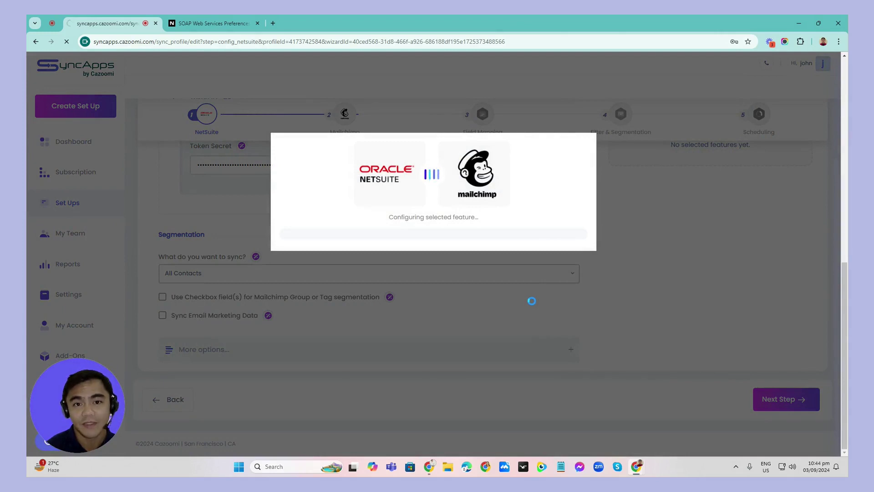
scroll(524, 314, "up", 1)
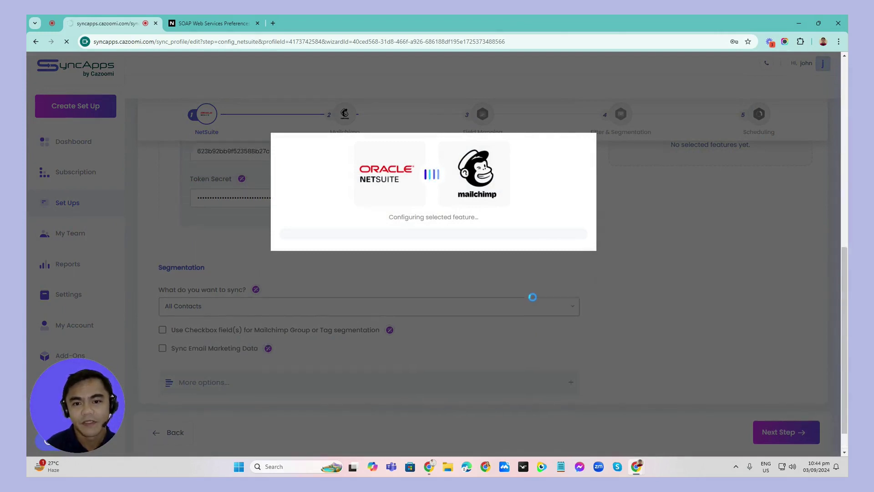
scroll(502, 353, "up", 3)
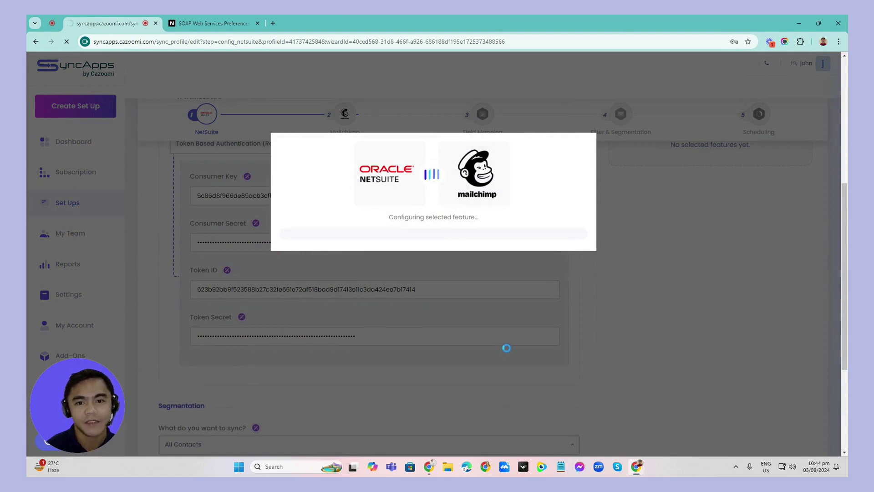
scroll(506, 340, "up", 2)
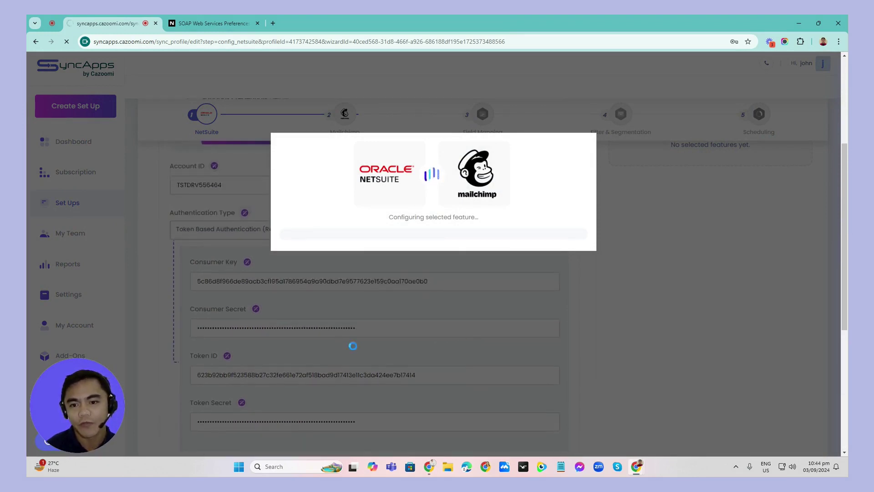
scroll(375, 331, "down", 1)
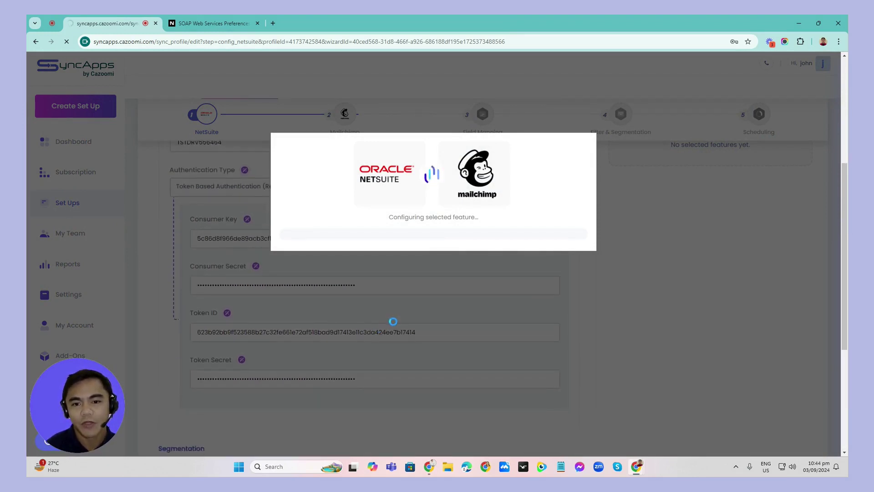